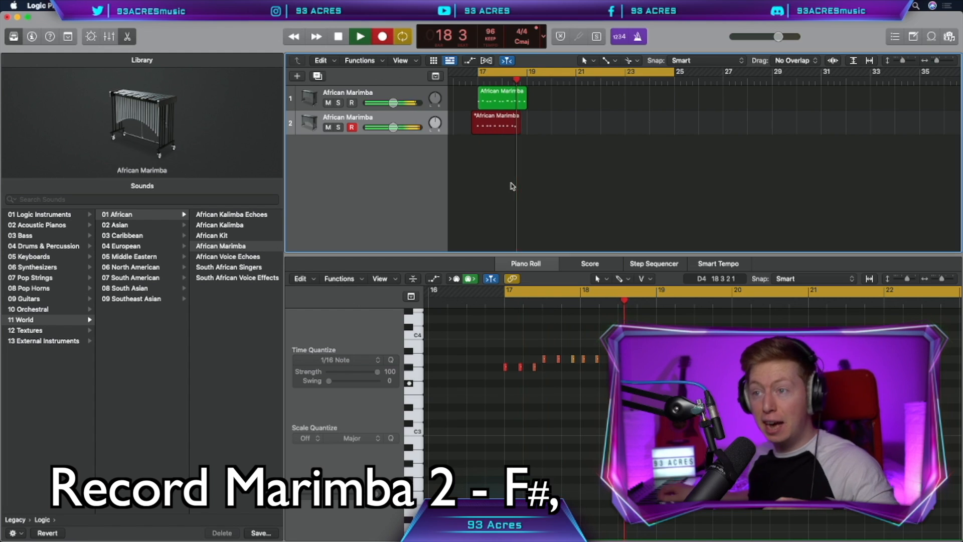
Finish recording the second African Marimba part, play it back, and duplicate its track for the third marimba part.
key(space)
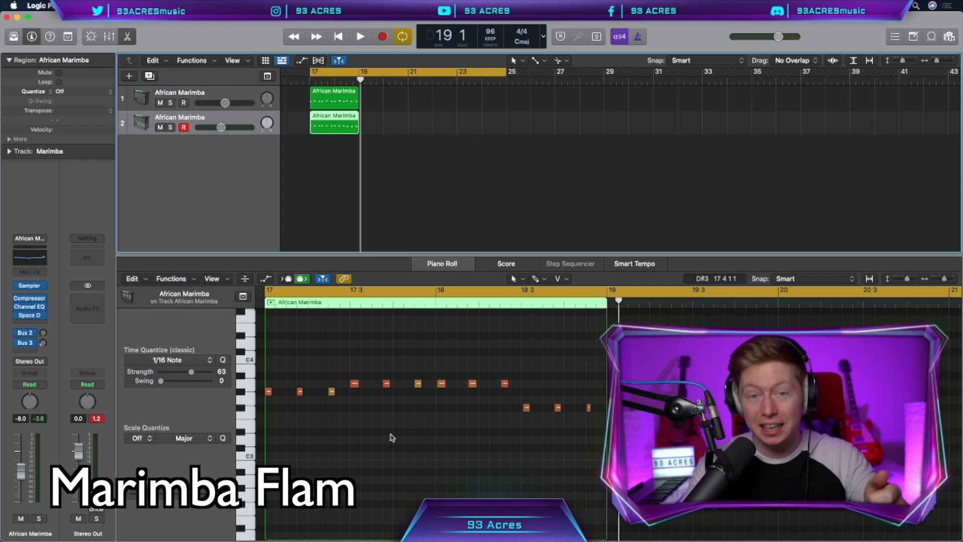
key(space)
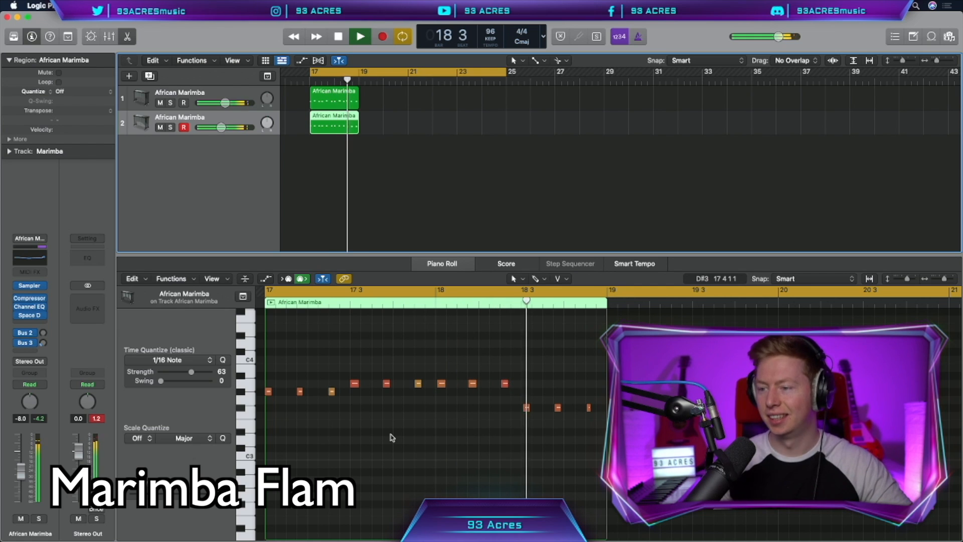
key(space)
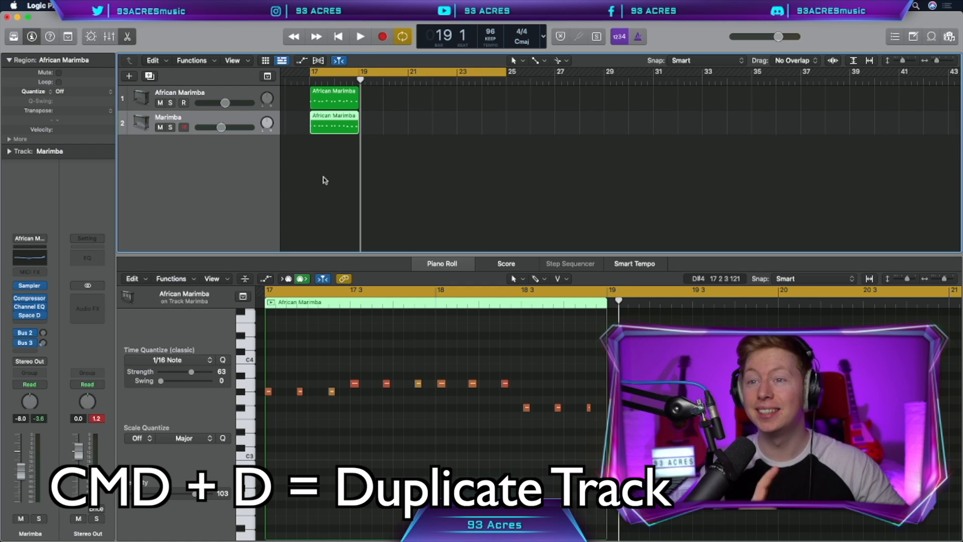
key(super+d)
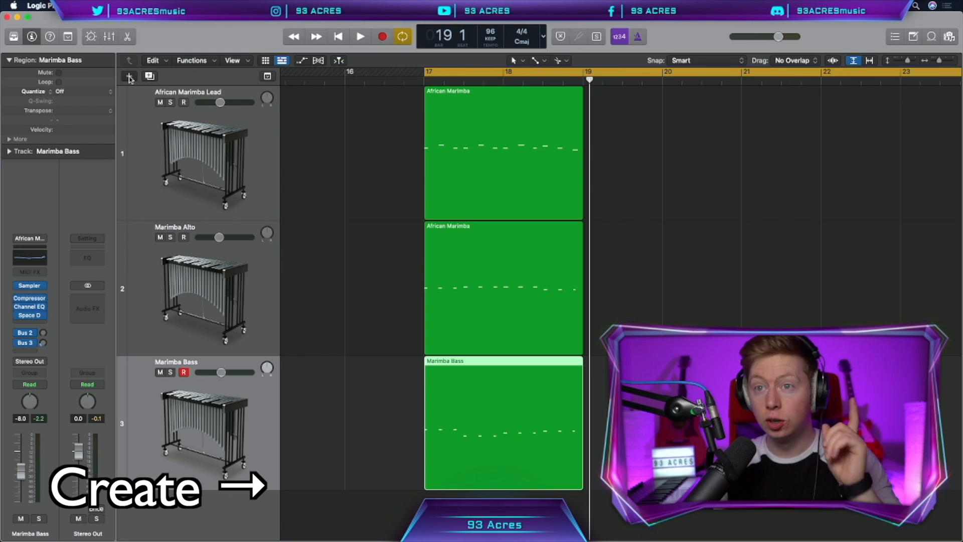
Create a software instrument track and load the Djembe - Neon sound onto it.
key(alt+super+n)
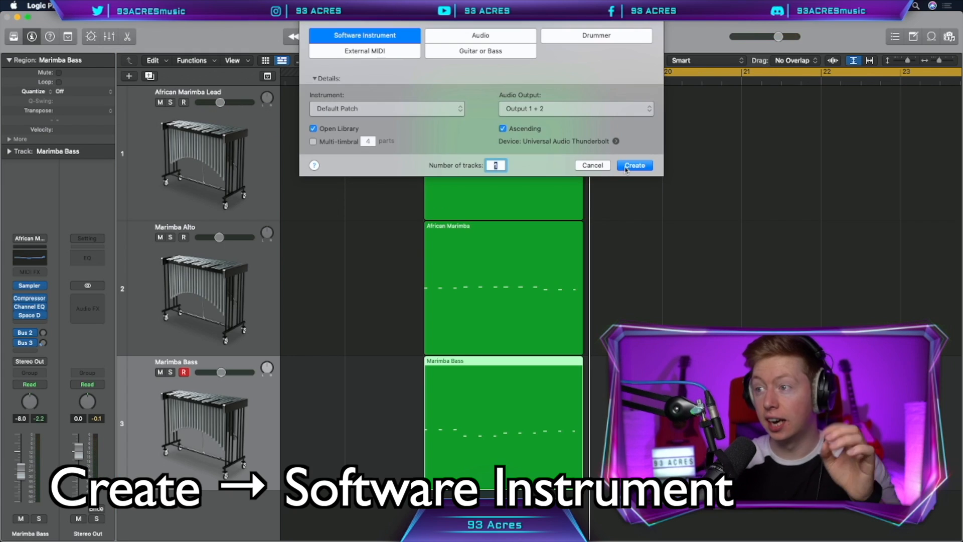
click(634, 165)
text(djemb)
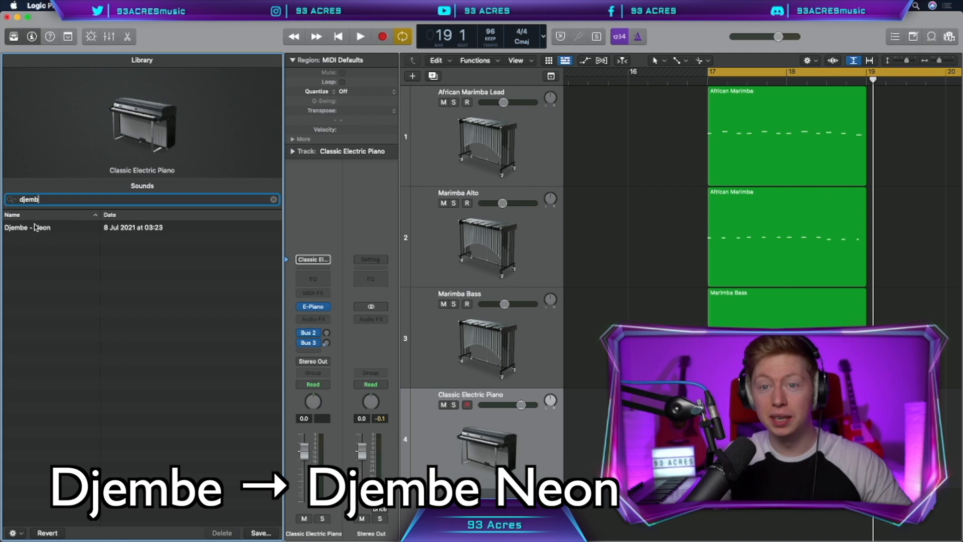
click(35, 227)
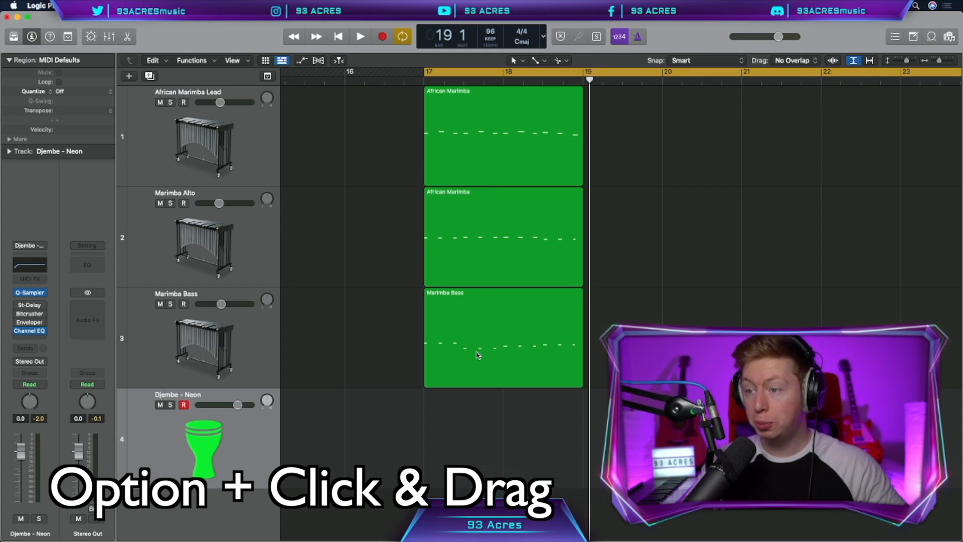
Copy the Marimba Bass region onto the Djembe - Neon track and compare the loop with that track muted and unmuted.
drag(480, 295, 480, 396)
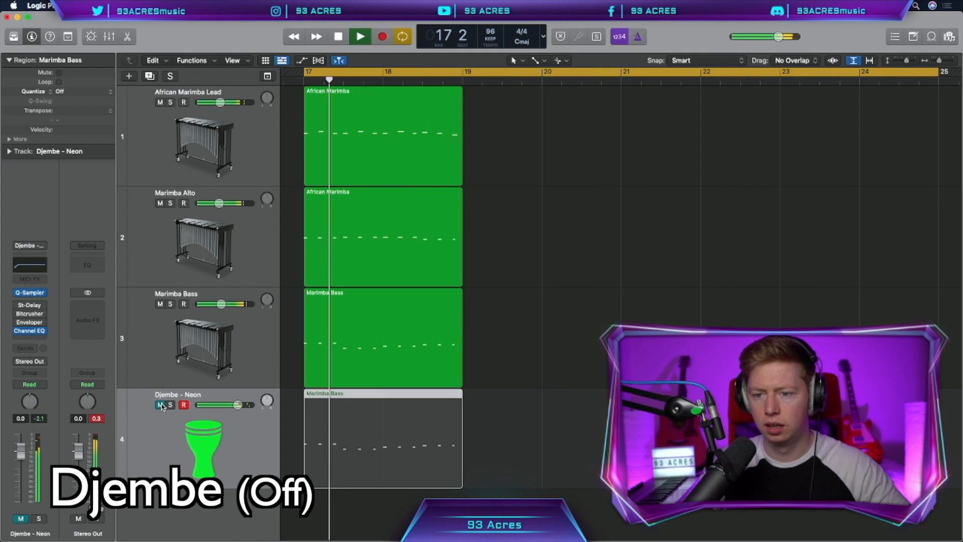
click(160, 405)
click(160, 405)
click(160, 404)
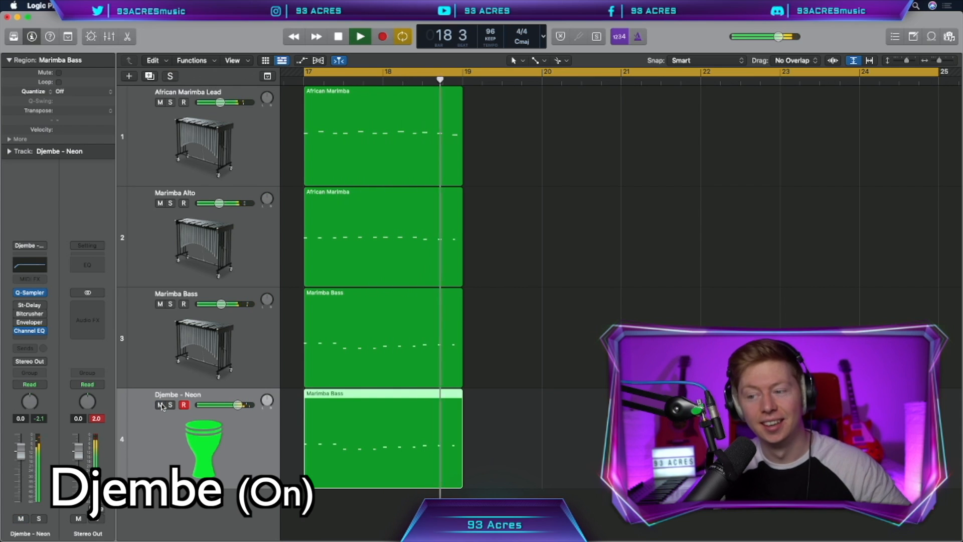
key(space)
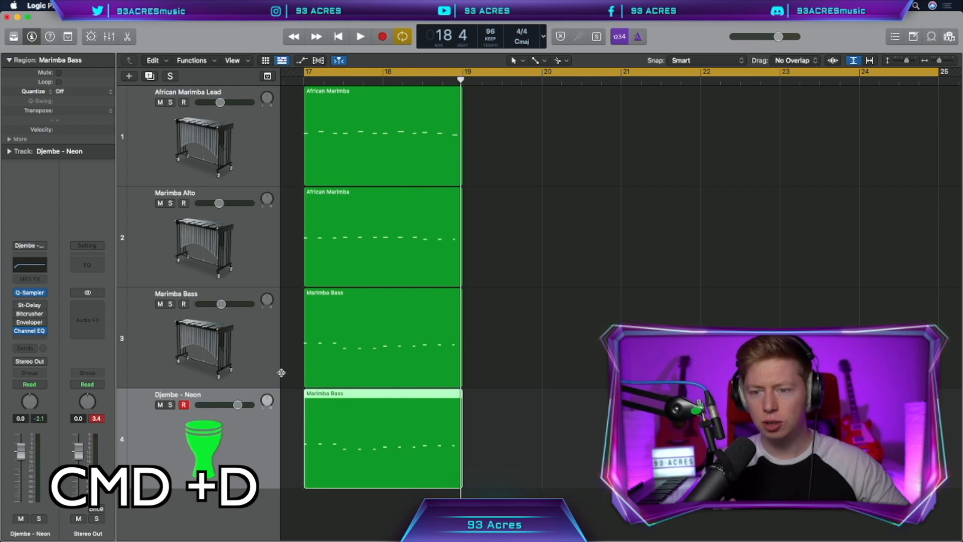
Duplicate the Djembe - Neon track and copy an African Marimba region onto the new track.
key(super+d)
drag(362, 140, 363, 435)
drag(362, 434, 363, 434)
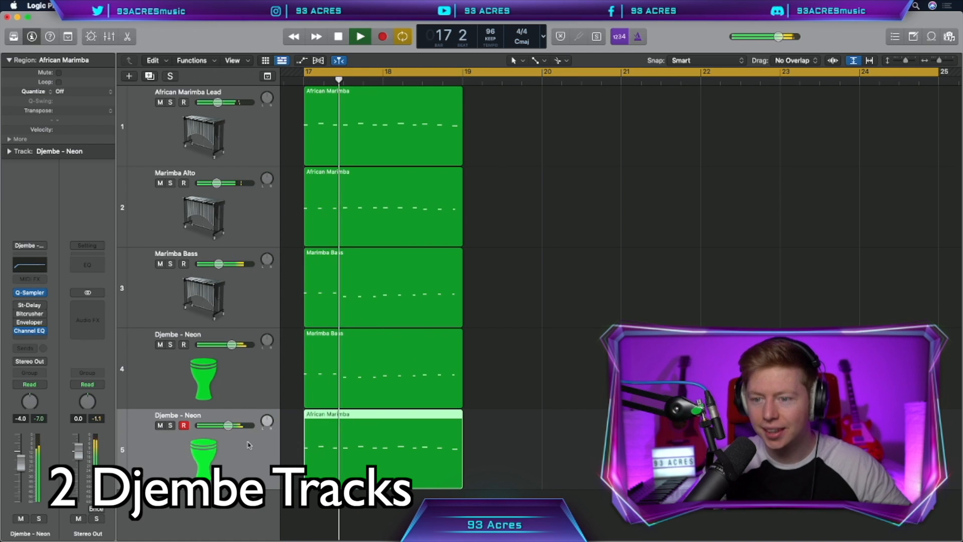
Raise the second Djembe track's volume to -2.5 dB and slightly raise the first Djembe track's volume during playback.
drag(229, 425, 232, 425)
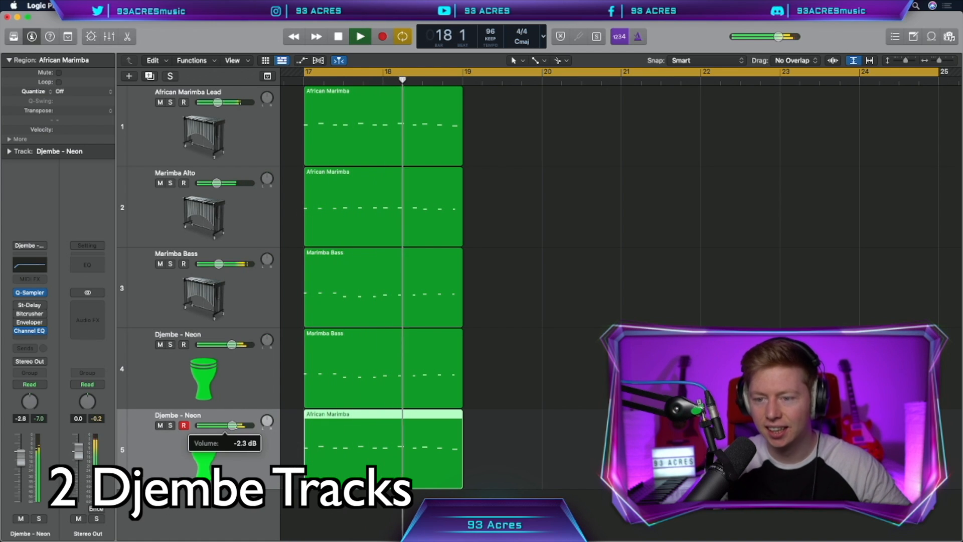
drag(231, 345, 233, 345)
key(space)
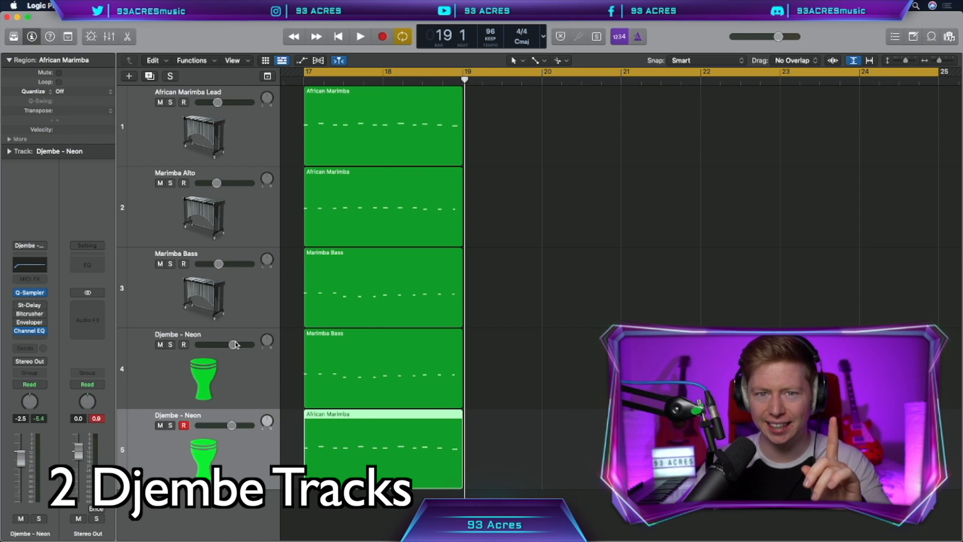
Group the three marimba tracks and two djembe tracks into a track stack named Marimba Group.
shift+click(252, 145)
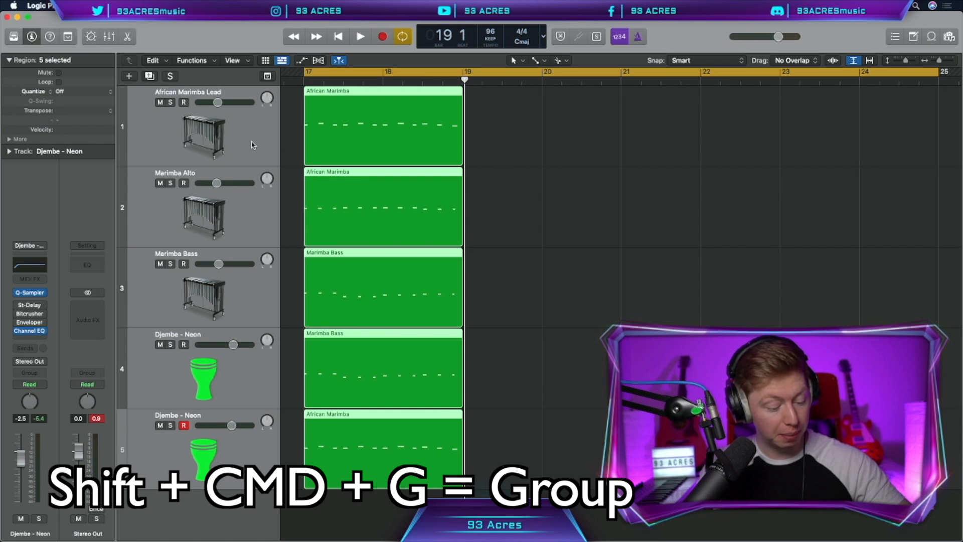
key(super+shift+g)
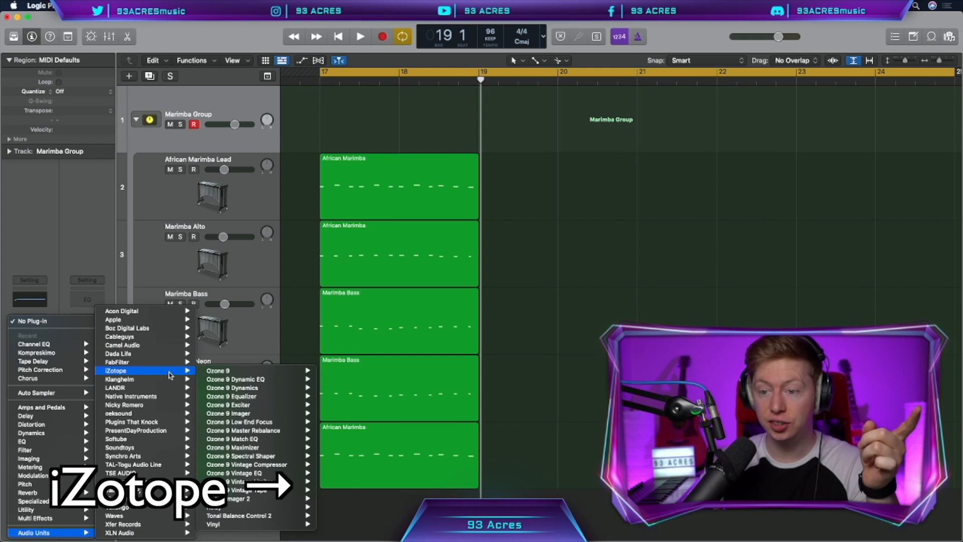
Insert the iZotope Vinyl effect on Marimba Group, raise its Warp slightly, and listen to the loop.
click(334, 524)
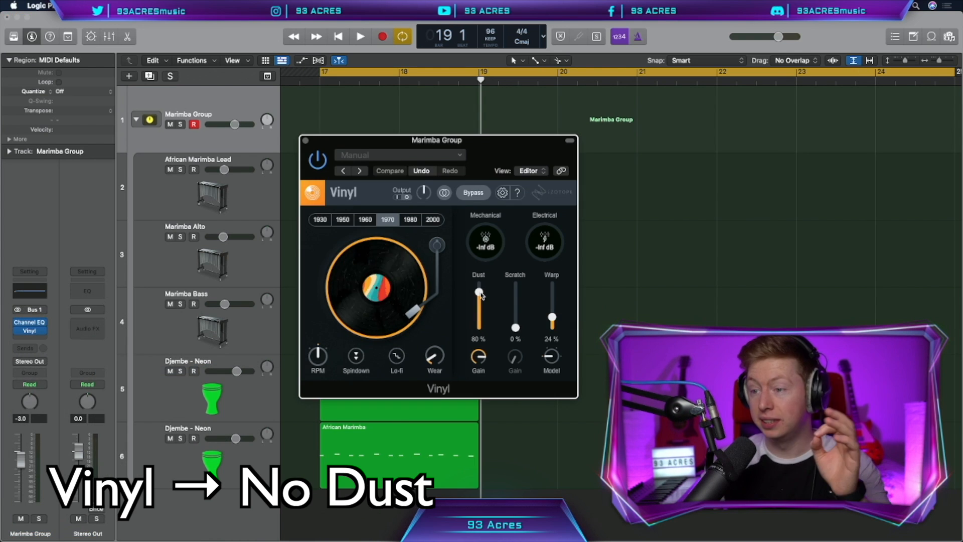
drag(552, 317, 553, 314)
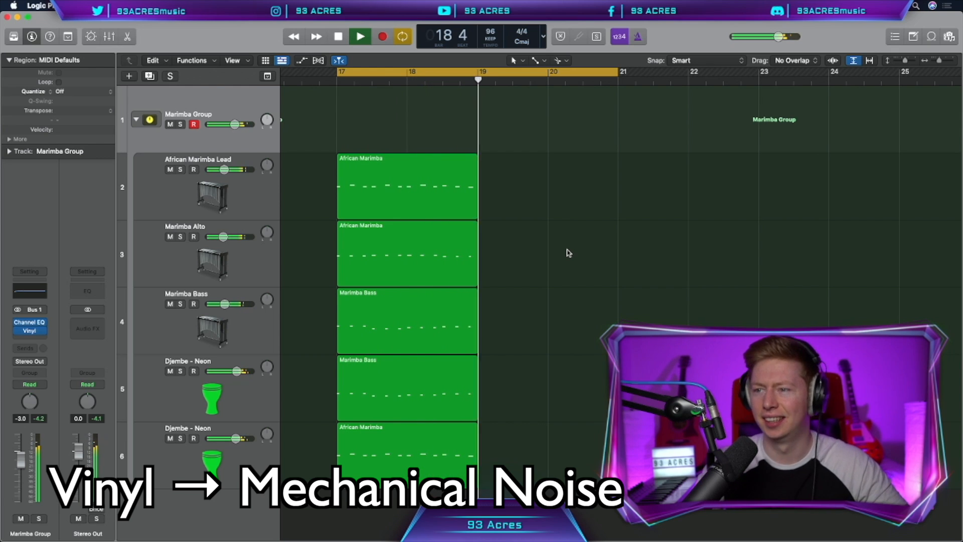
key(space)
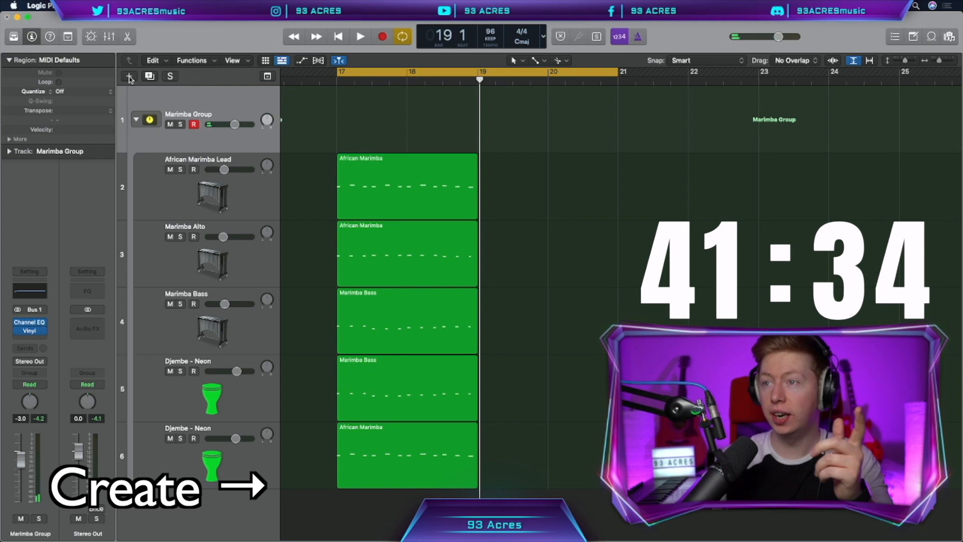
Create an audio track and record a guitar-body kick on it over the marimba loop.
key(alt+super+n)
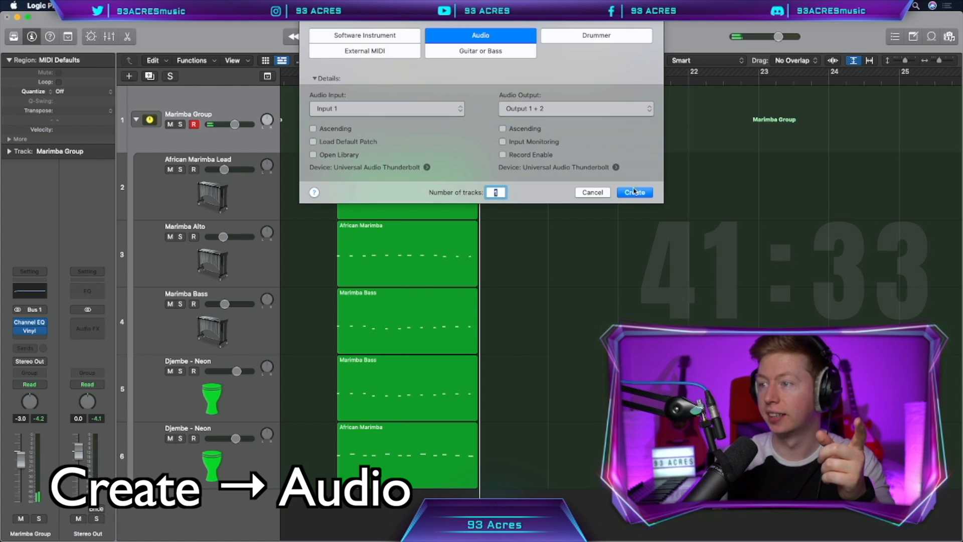
key(Return)
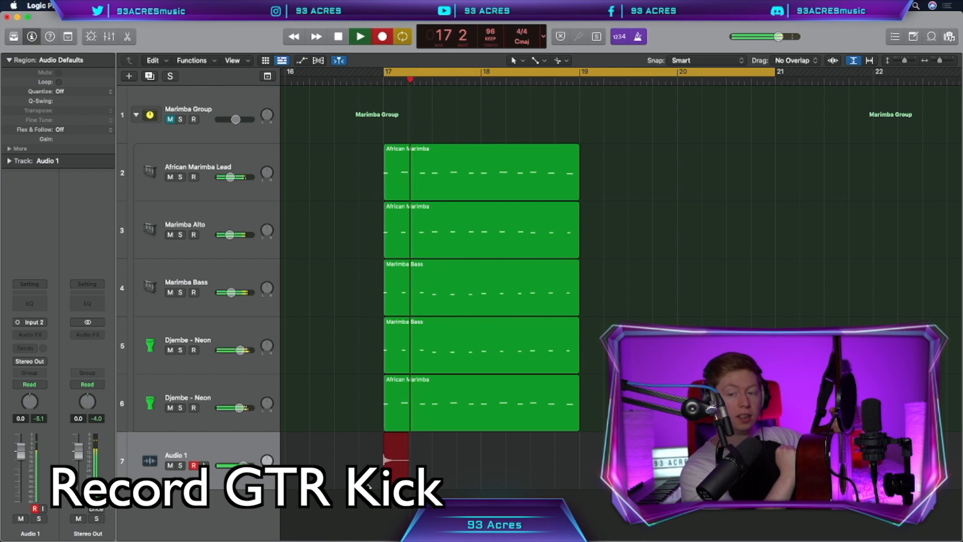
key(space)
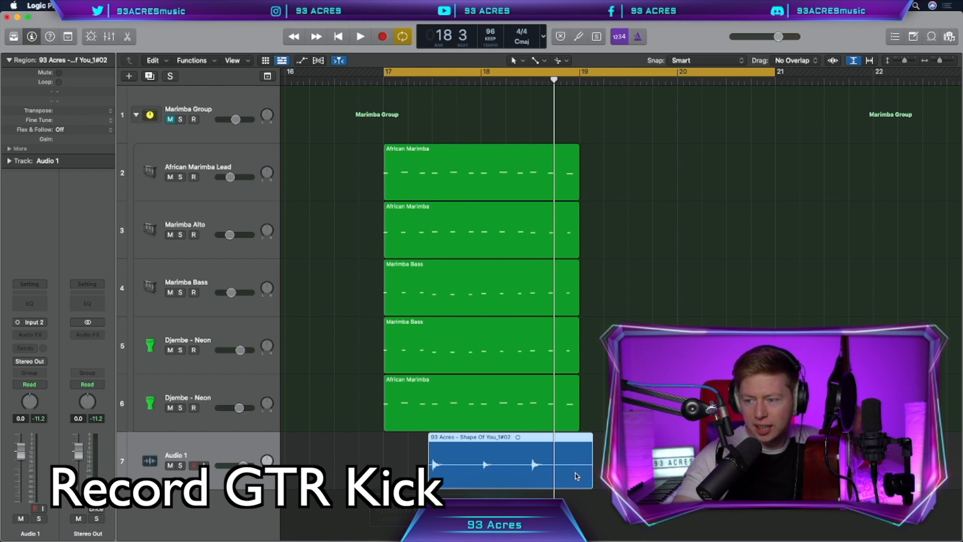
Trim the guitar kick recording to a single hit, align it to bar 17, and repeat it across the two bars.
drag(590, 481, 471, 483)
drag(444, 475, 396, 475)
drag(395, 477, 438, 479)
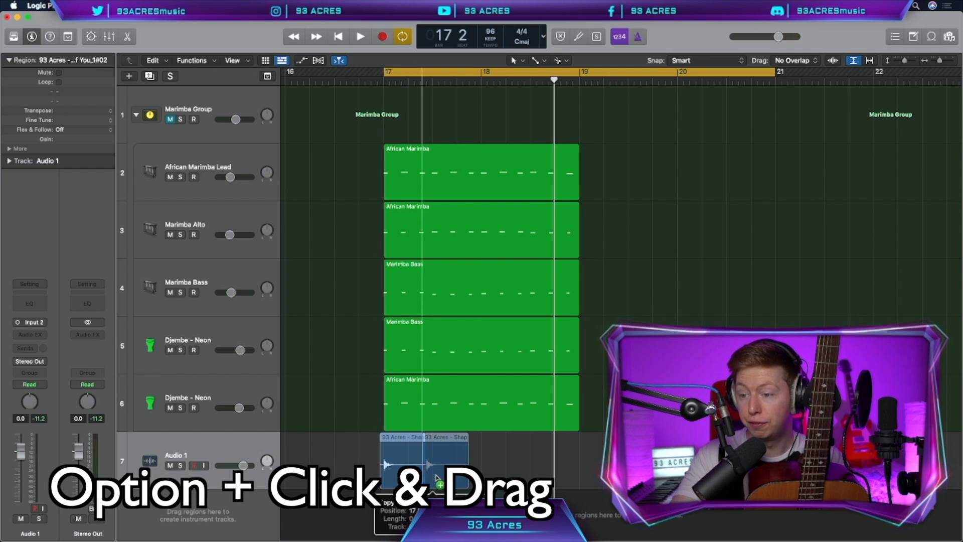
key(super+r)
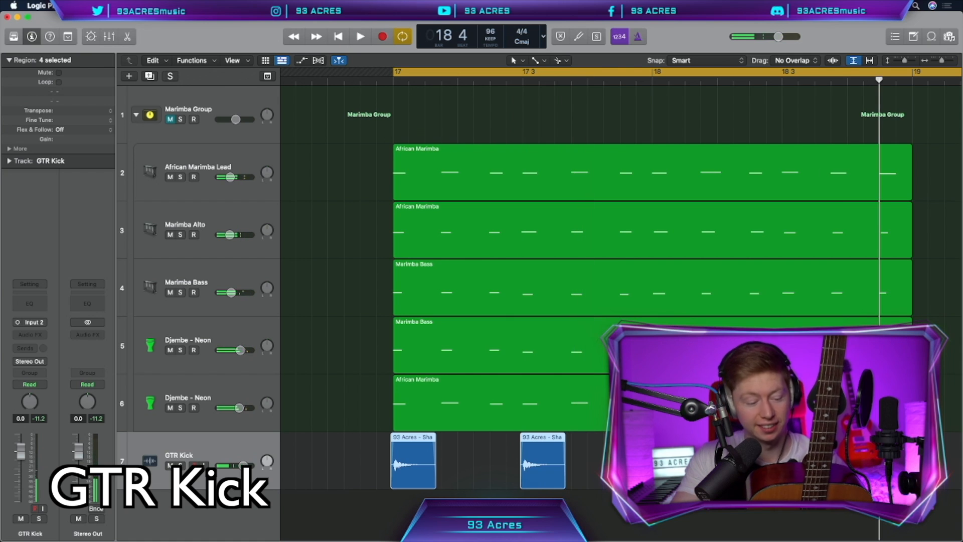
Add a duplicate track for GTR Snare, trim its recorded region, and copy the region into bar 18.
key(super+d)
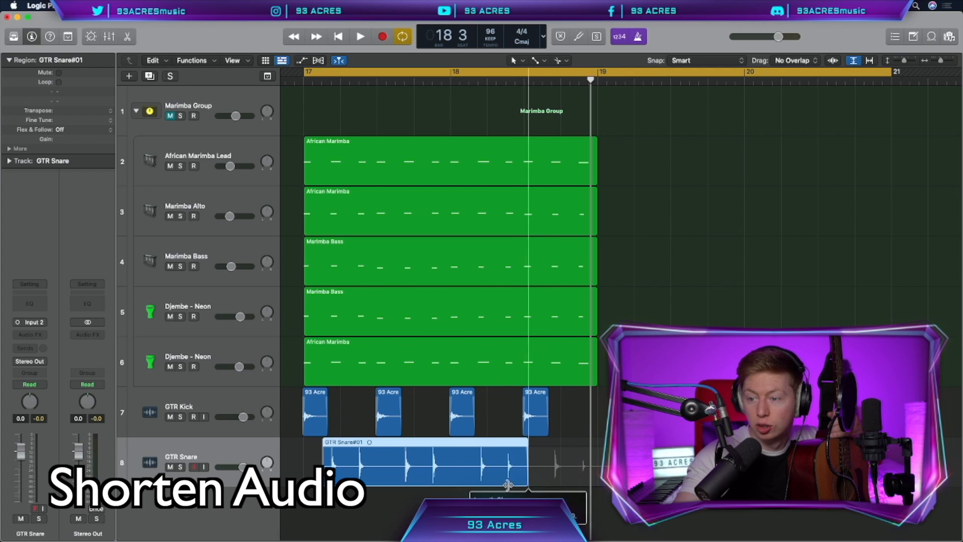
drag(526, 481, 457, 482)
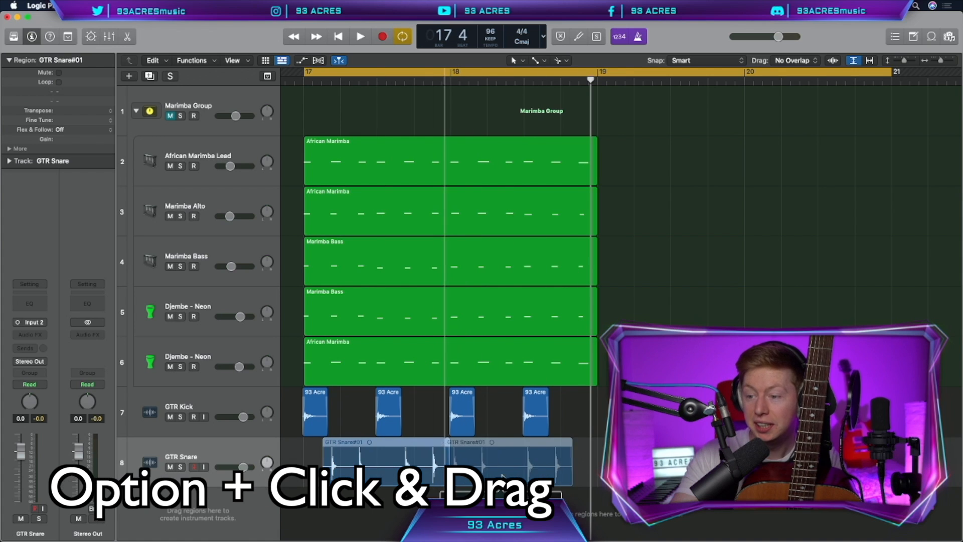
drag(501, 464, 524, 464)
key(space)
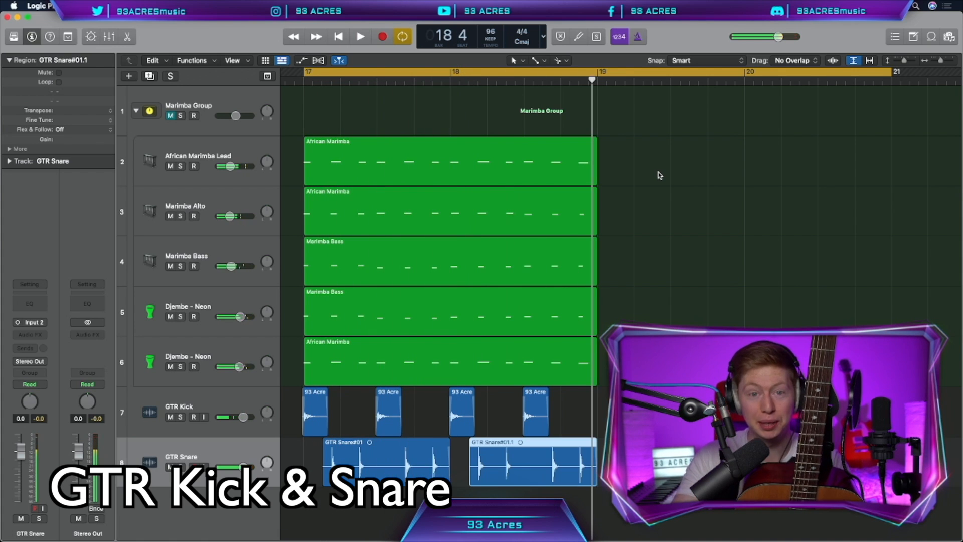
Add a duplicate track for GTR HiHats, record the guitar hi-hat part, and play back the loop.
key(super+d)
key(r)
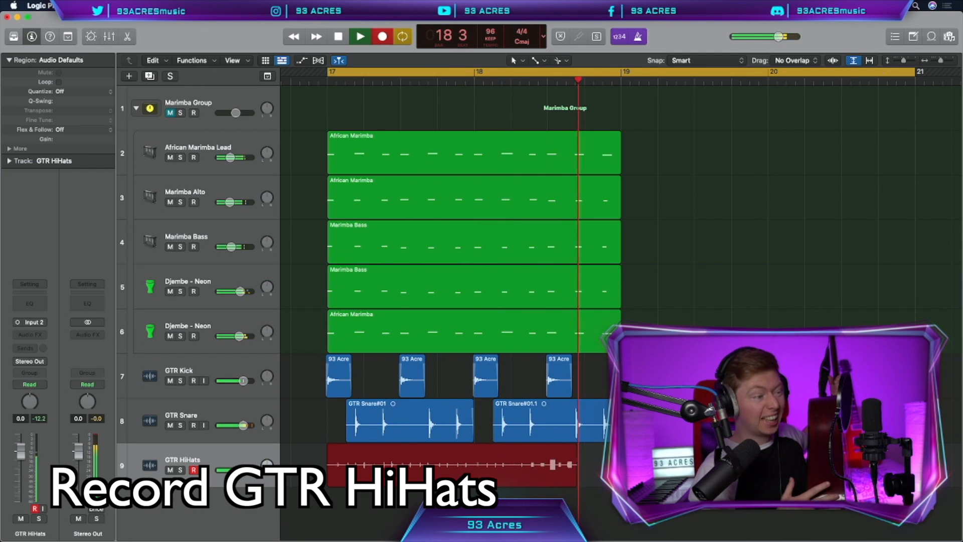
key(space)
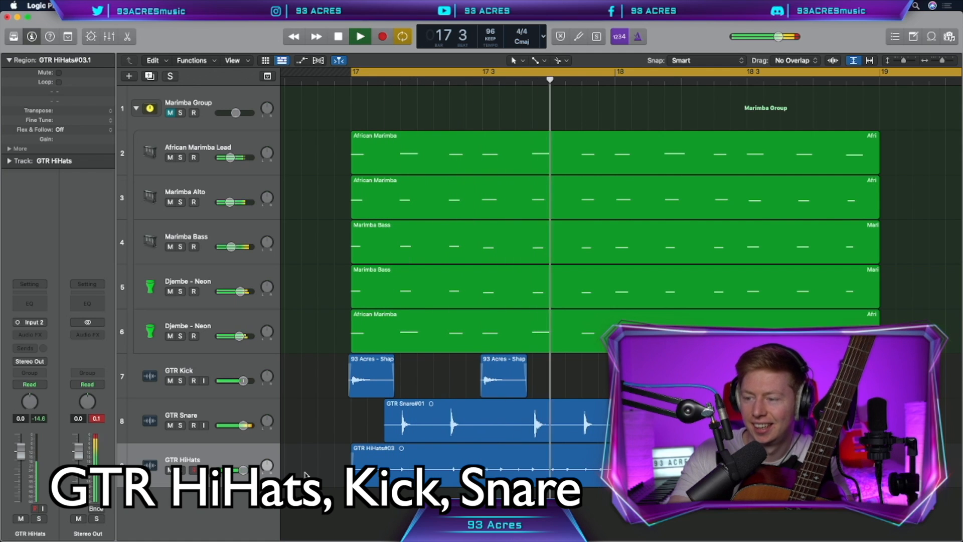
key(space)
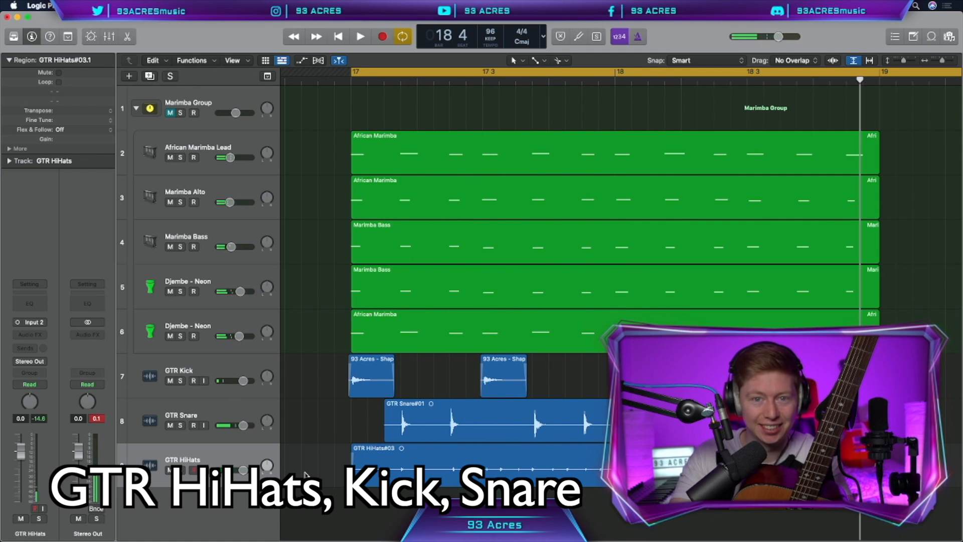
Add a duplicate track for GTR Strum, trim the recorded strum region, and play the full loop.
key(super+d)
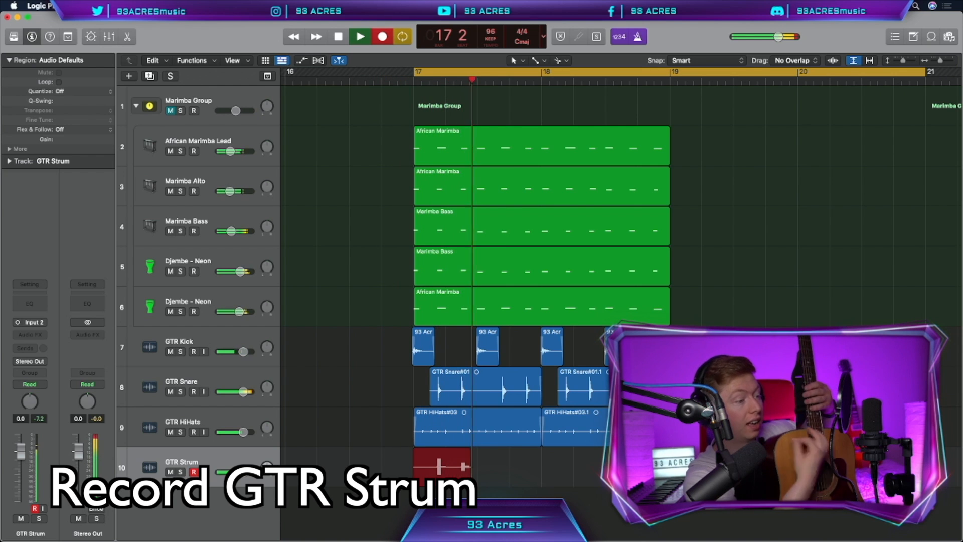
drag(670, 479, 555, 479)
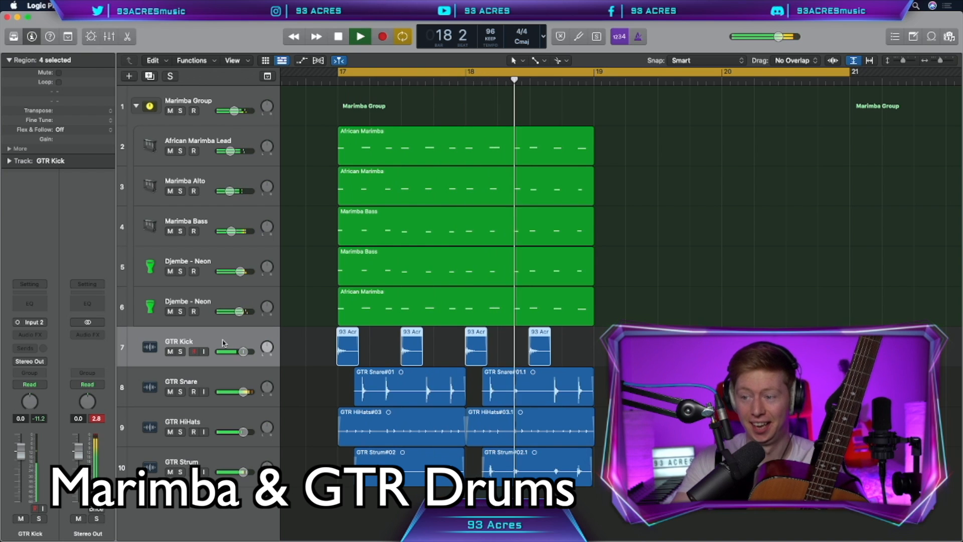
key(space)
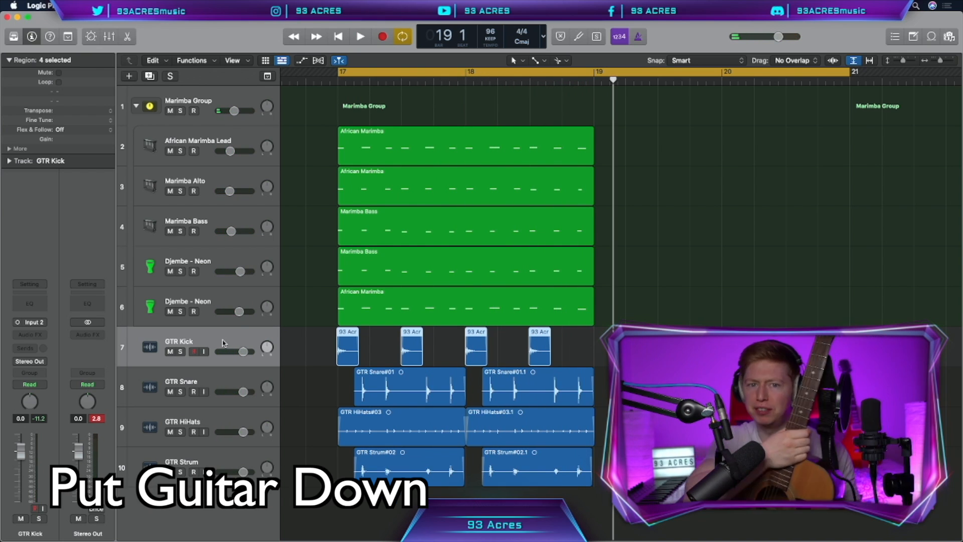
Create an audio track for the Kount samples, duplicate it three times, and move the clap samples onto separate tracks.
key(alt+super+n)
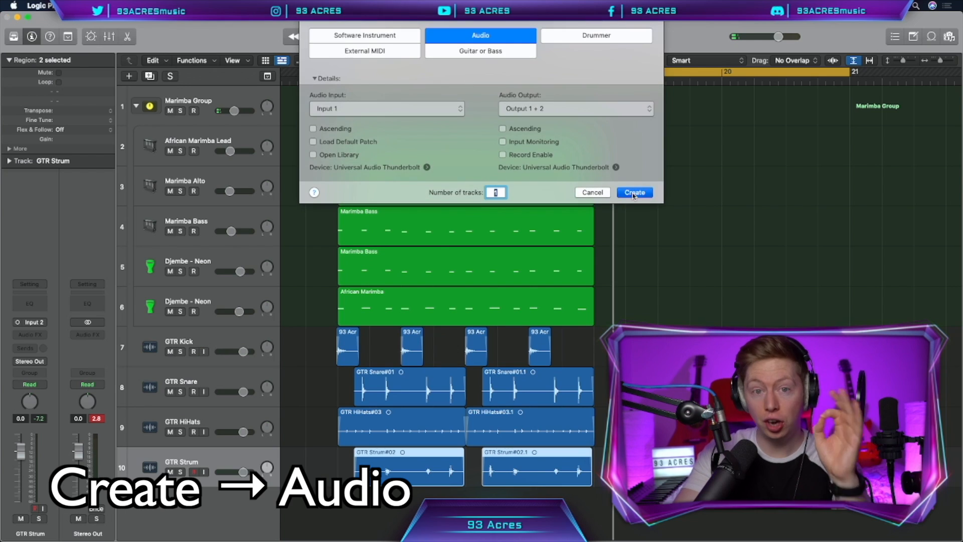
click(633, 195)
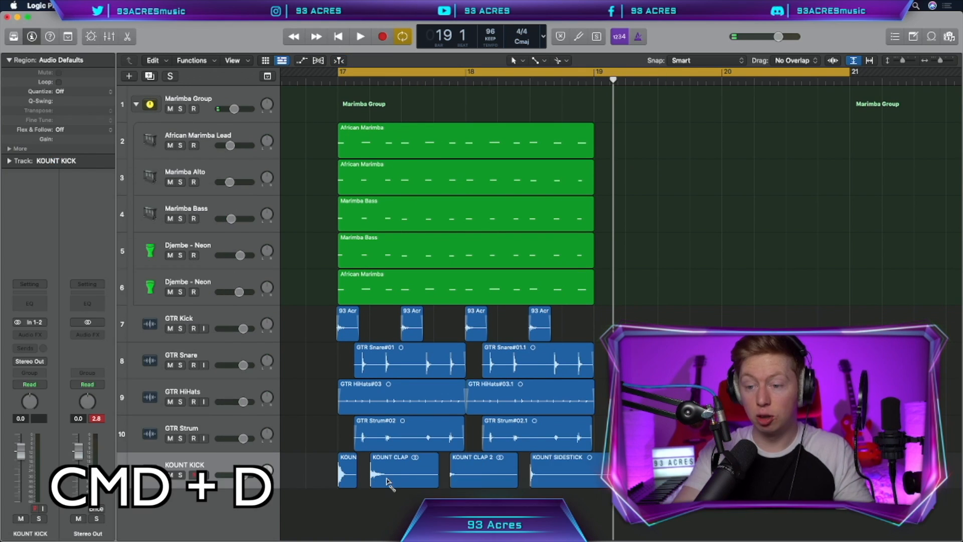
key(super+d)
key(super+d)
key(super+d)
drag(464, 380, 379, 436)
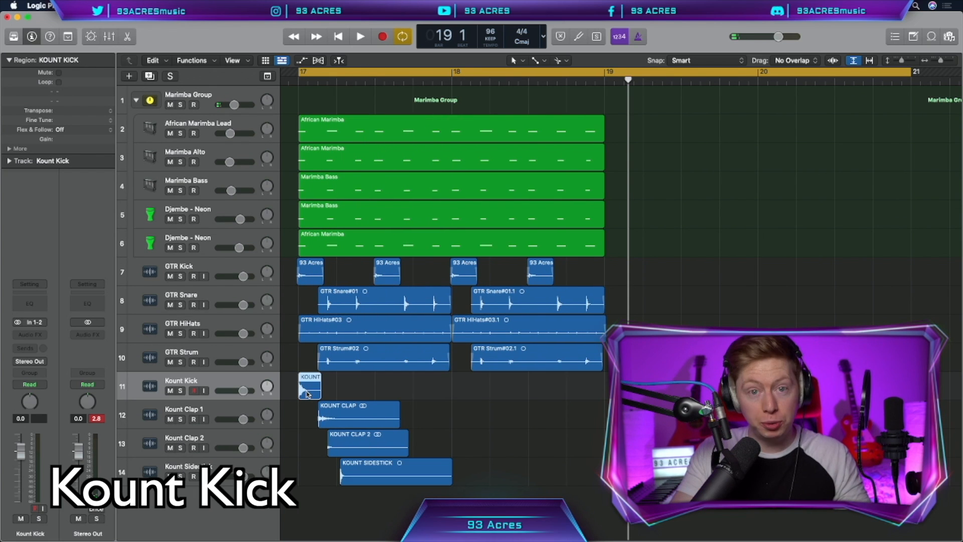
Copy the Kount Kick, Kount Clap 1 and Kount Clap 2 regions across bars 17 and 18 to build the beat.
drag(308, 388, 539, 391)
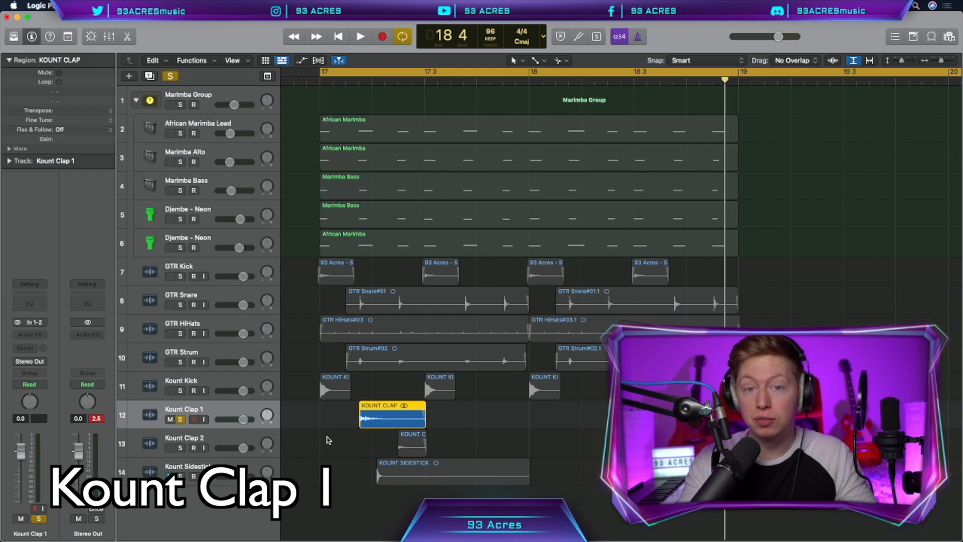
drag(433, 416, 561, 429)
drag(561, 430, 584, 429)
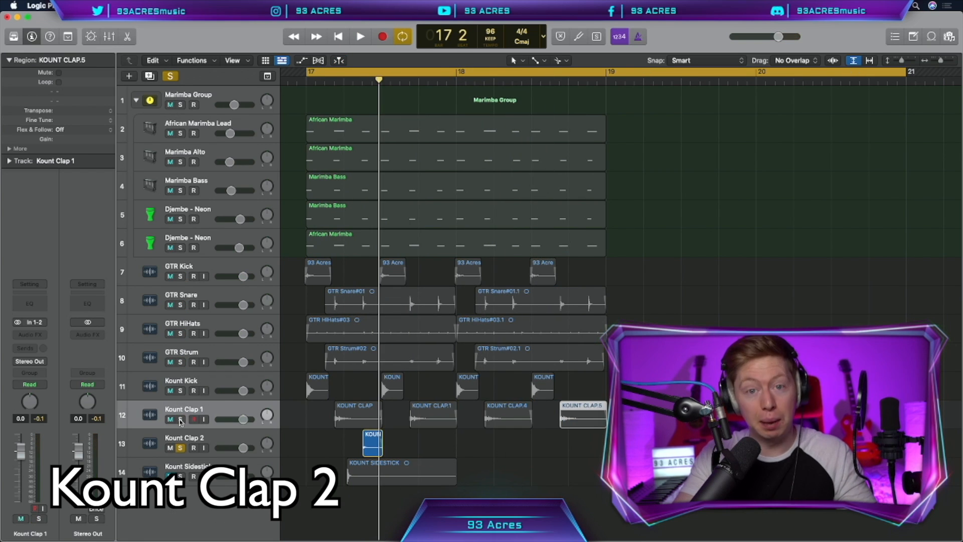
key(space)
key(space)
drag(371, 449, 448, 449)
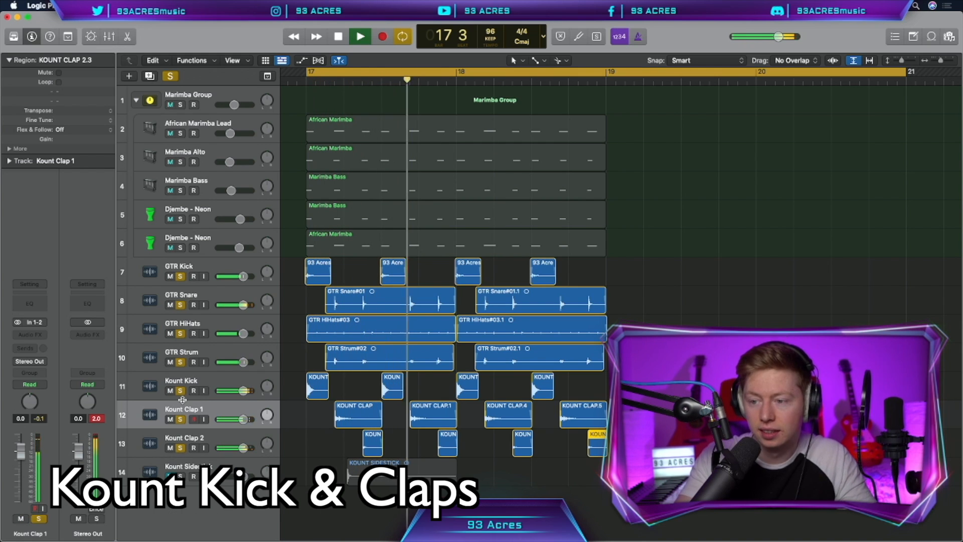
Line up the Kount Sidestick sample with the Kount Clap 2 hits and copy it across bars 17 and 18.
key(space)
click(332, 447)
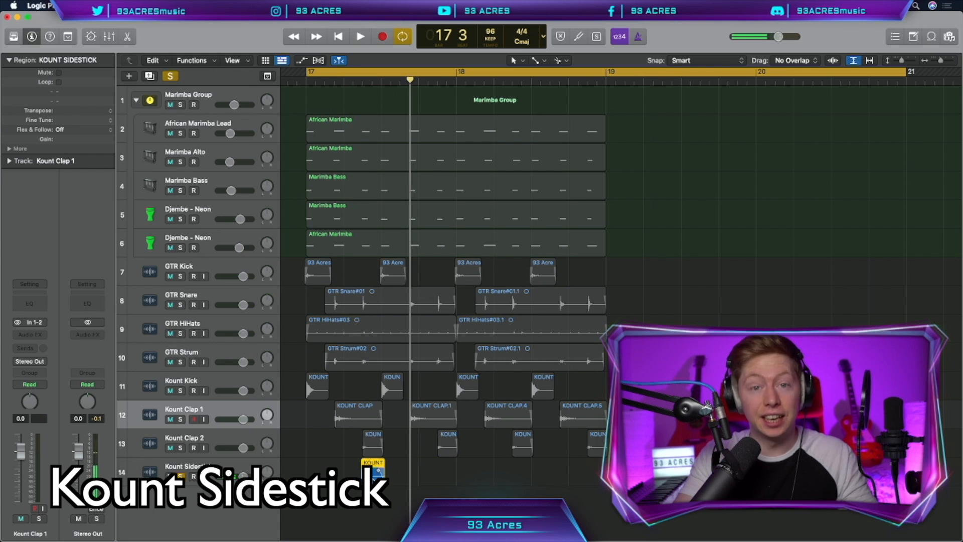
drag(374, 481, 450, 482)
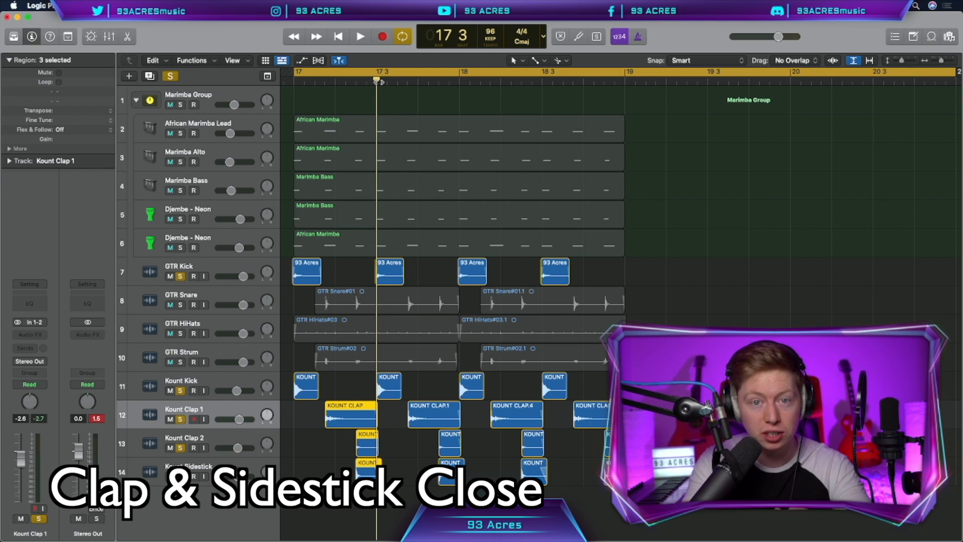
Play back the soloed kicks, claps and sidestick, and turn off solo to hear the percussion with the marimbas.
key(space)
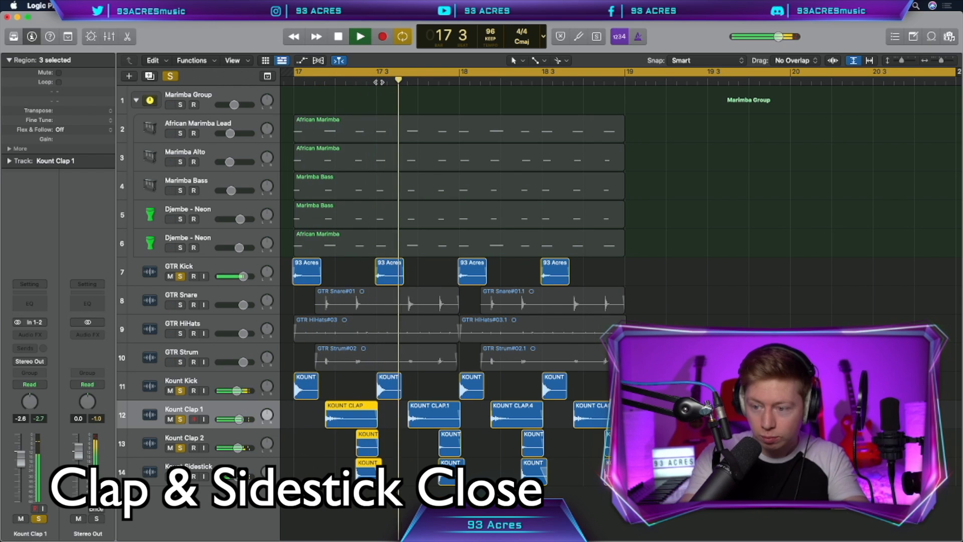
key(space)
click(170, 77)
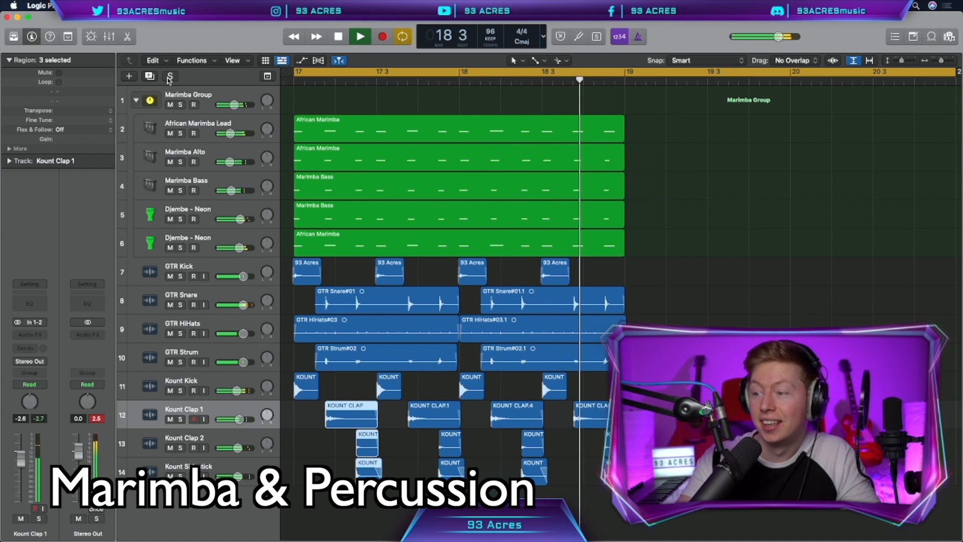
key(space)
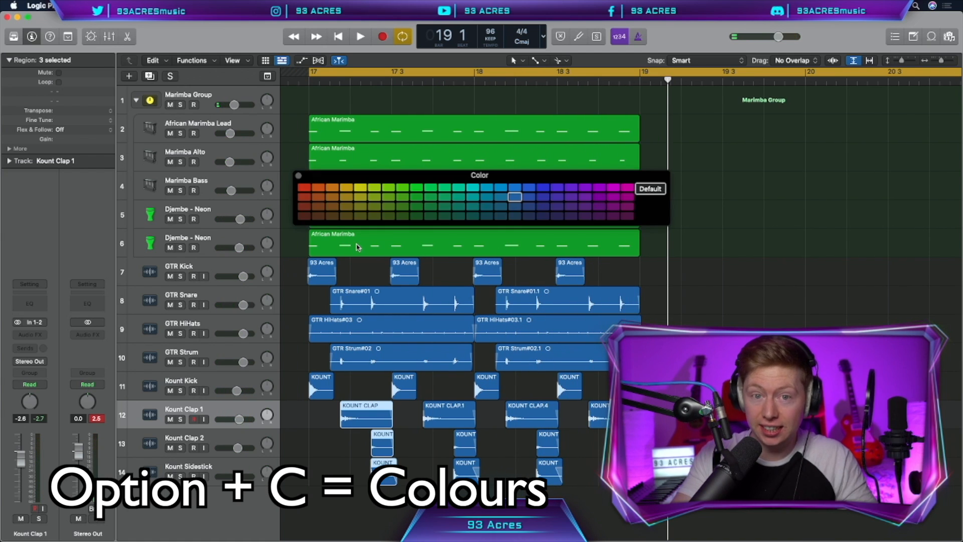
Colour the Kount regions yellow, the guitar percussion regions orange, and the marimba and djembe regions red.
click(198, 316)
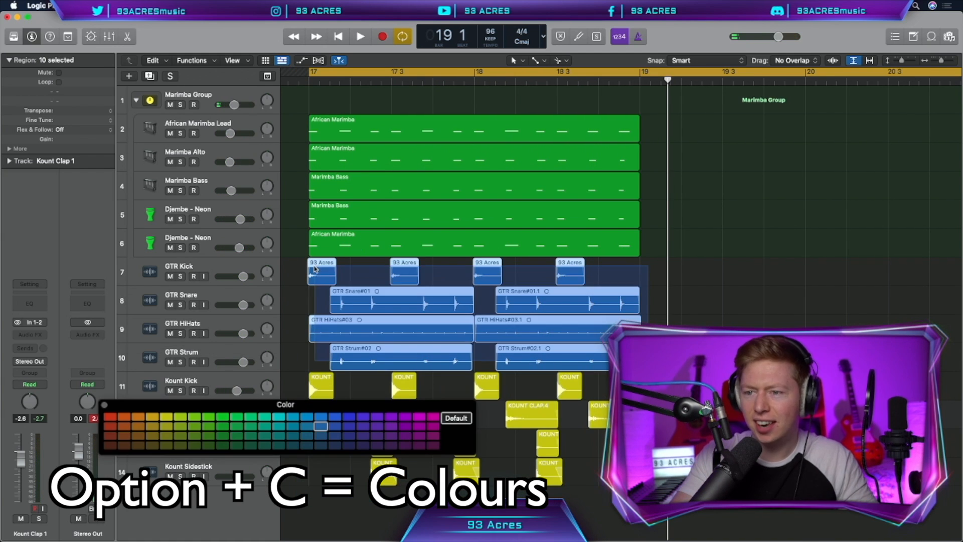
drag(315, 267, 314, 266)
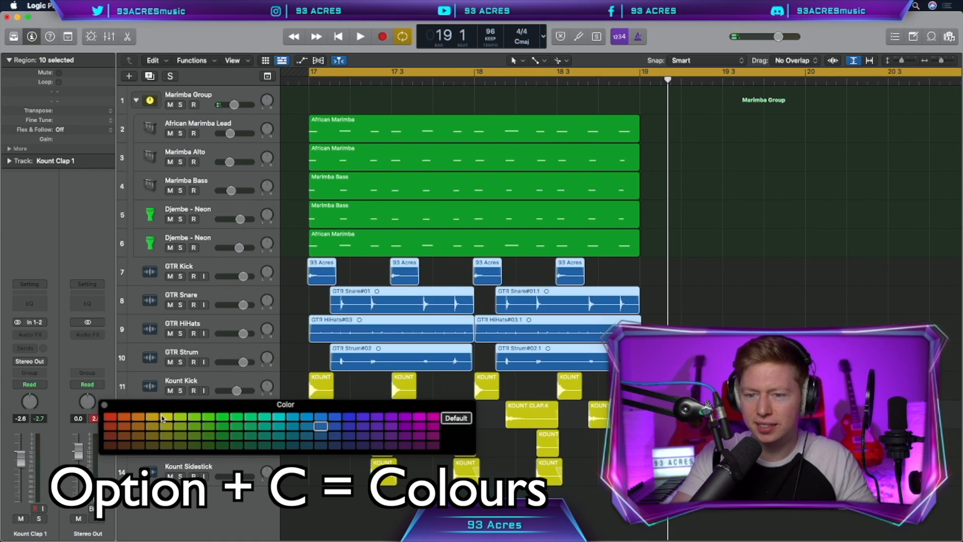
click(139, 417)
drag(652, 123, 351, 243)
click(109, 418)
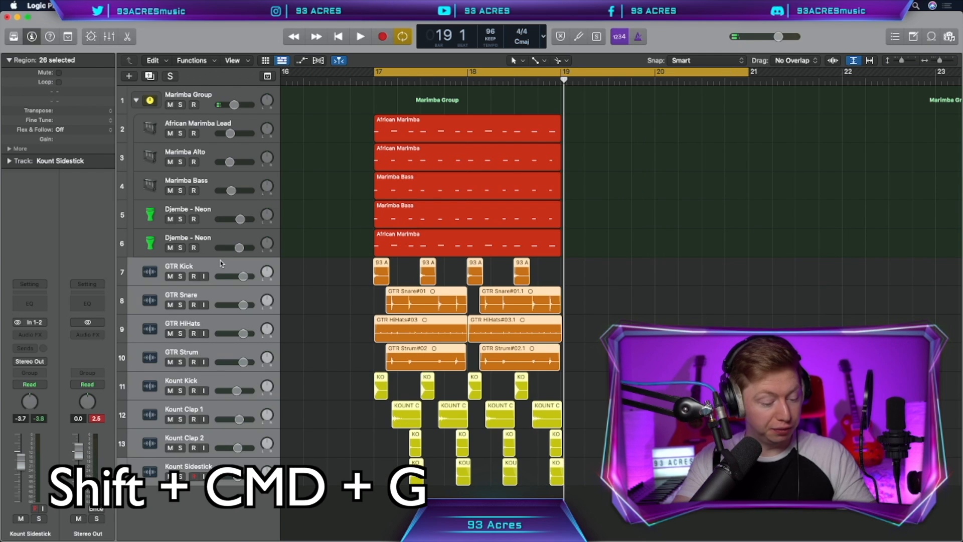
Group the guitar percussion and Kount tracks into a track stack named "Drum Group".
key(shift+super+g)
text(Drum Grou)
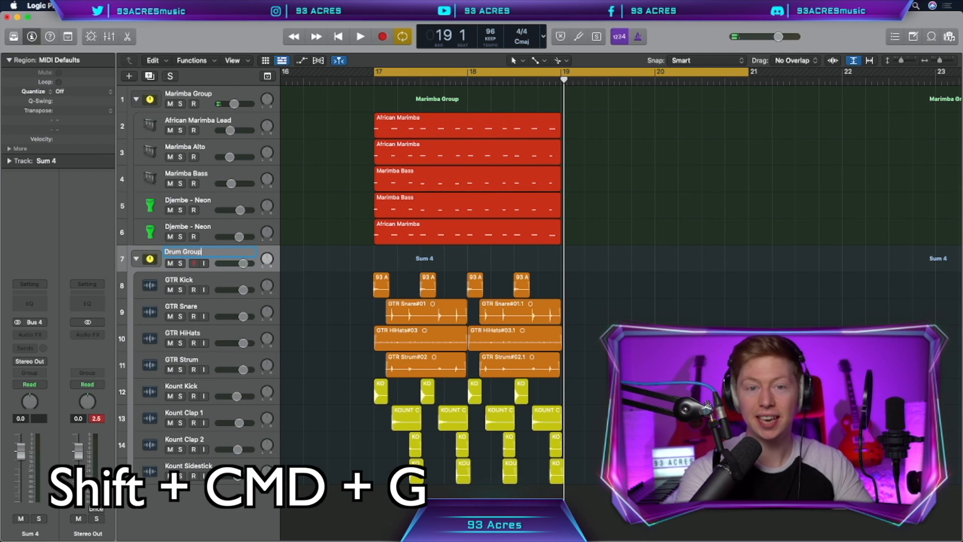
text(p)
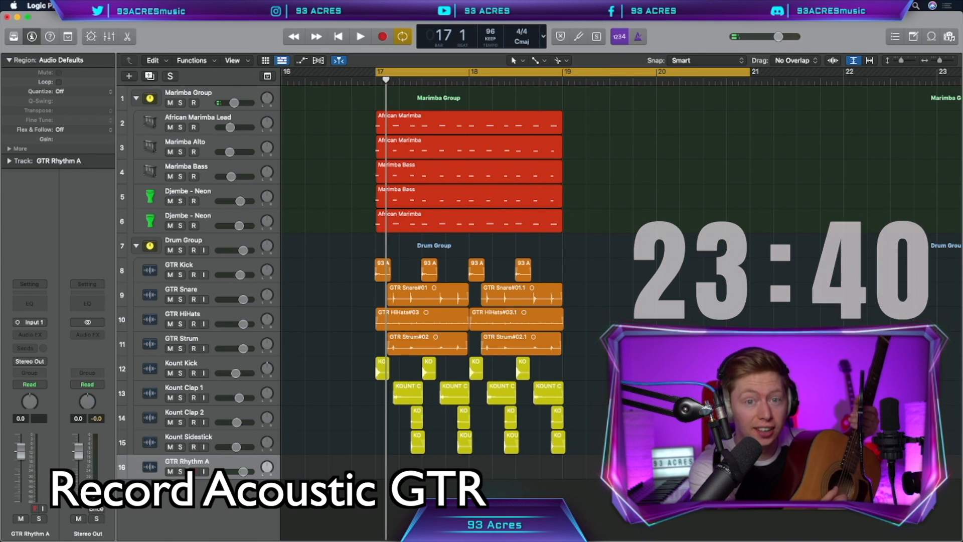
Record the acoustic guitar chords C#m, F#m, A, B on GTR Rhythm A and again on a duplicate track, GTR Rhythm B.
key(r)
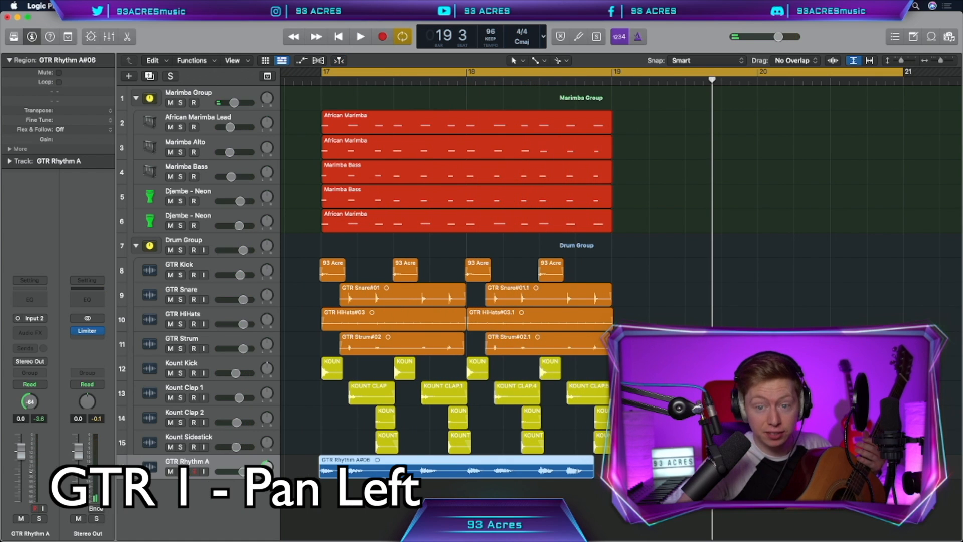
key(super+d)
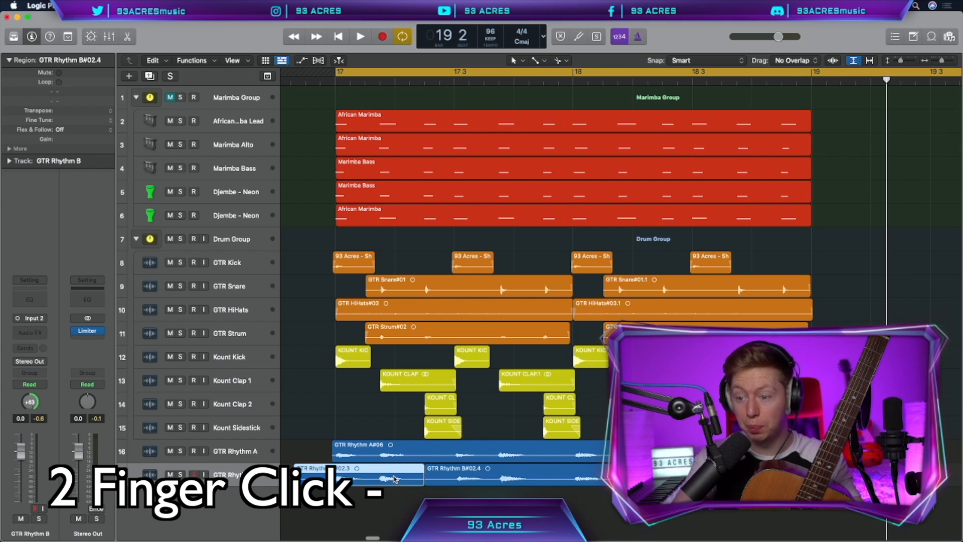
scroll(396, 479, up, 5)
drag(486, 479, 397, 479)
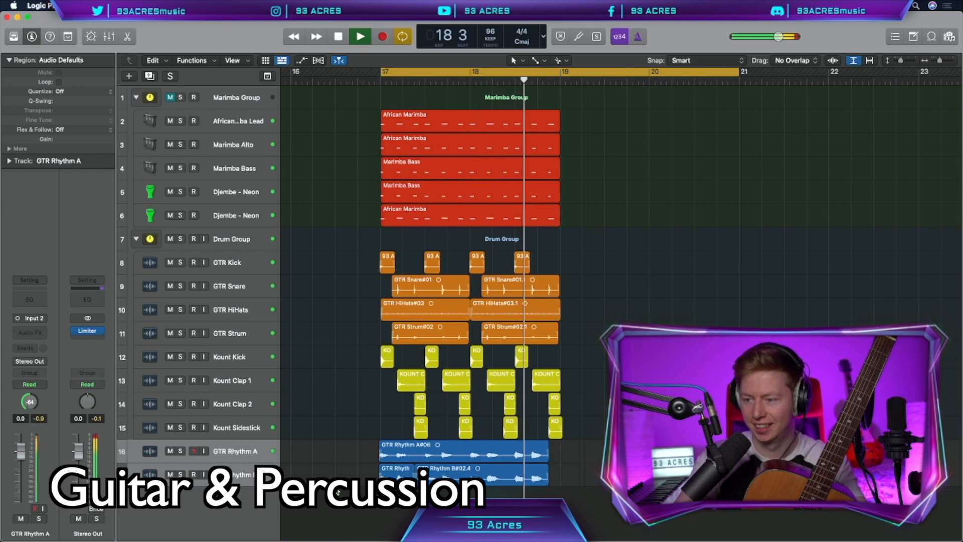
Add a duplicate track for GTR Rhythm C, reset its pan to centre, and record the third acoustic guitar part.
key(space)
key(super+d)
double_click(29, 402)
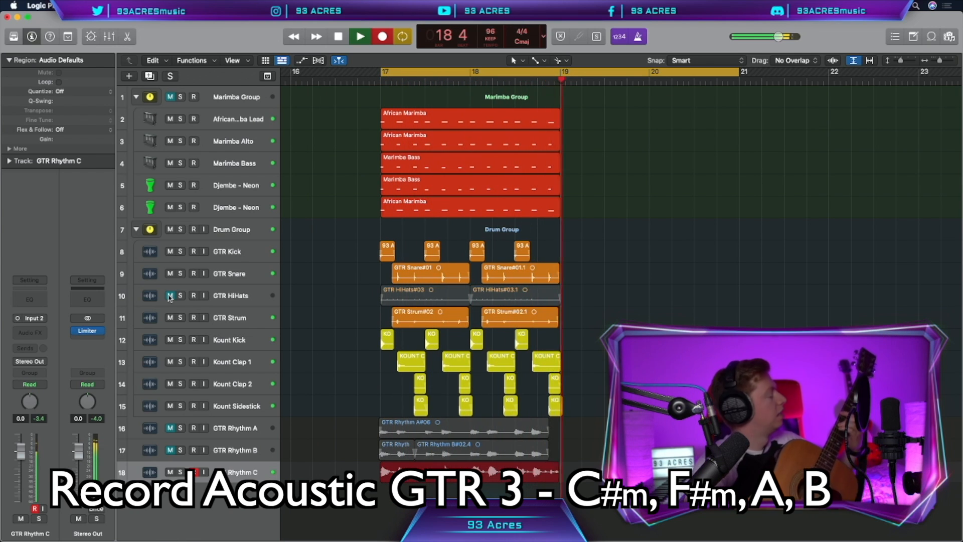
key(space)
Enable Flex on the GTR Rhythm C track and set its mode to Flex Time - Rhythmic.
key(super+f)
click(221, 471)
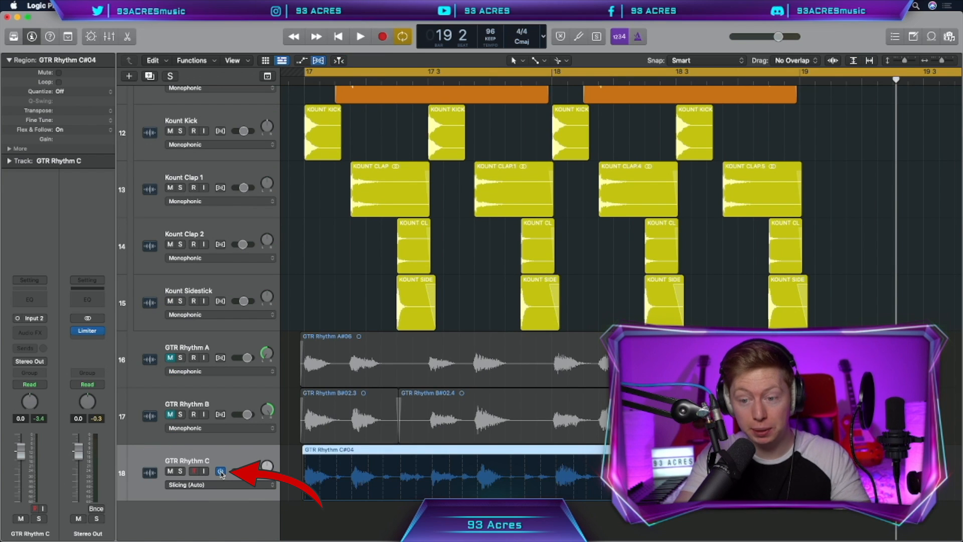
click(230, 484)
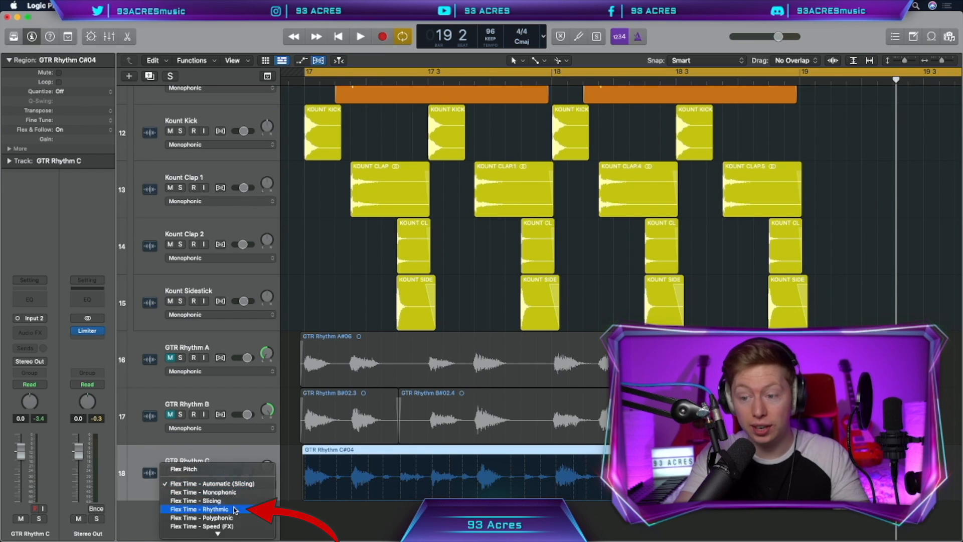
click(233, 508)
click(477, 479)
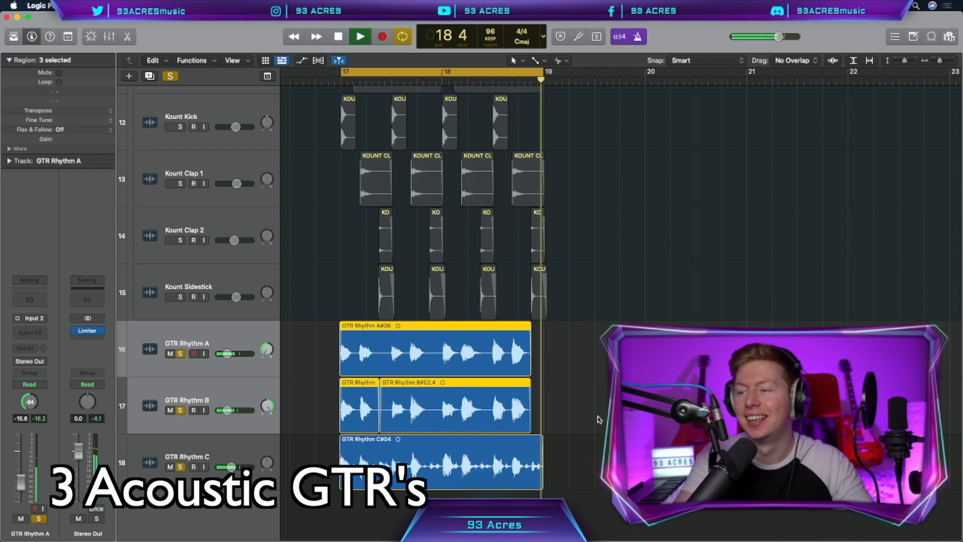
Group the three GTR Rhythm tracks into a track stack named "GTR Group" and play back the loop.
key(space)
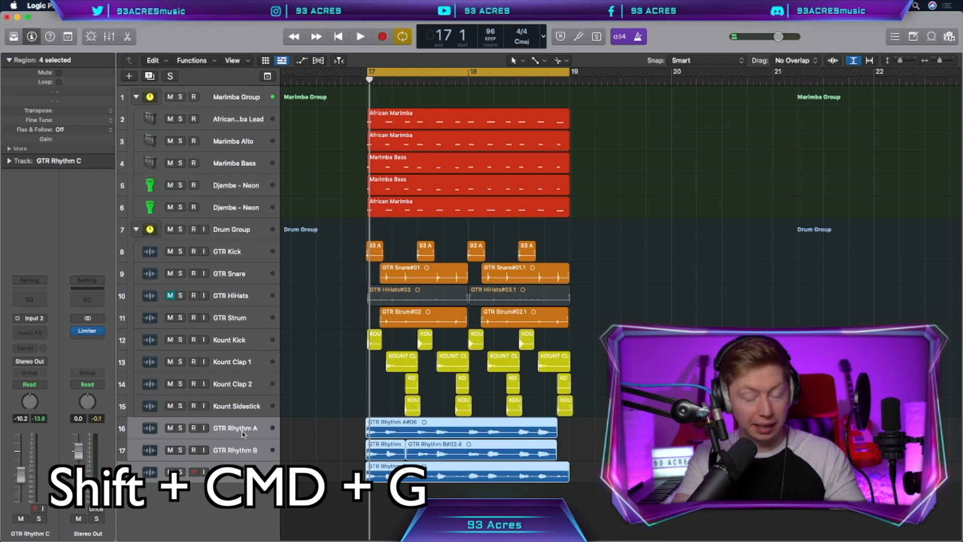
key(shift+super+g)
double_click(228, 412)
text(GTR Group)
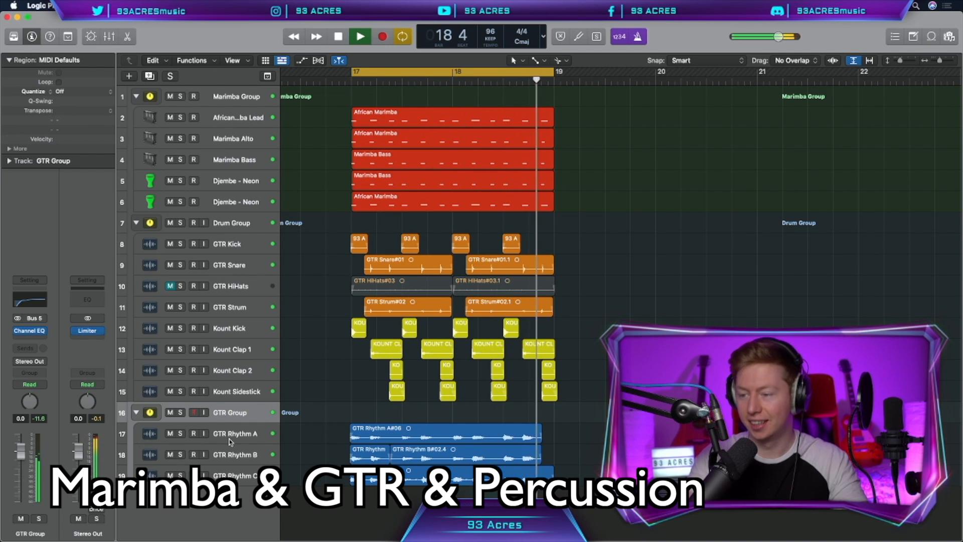
key(space)
Create a software instrument track using Ultrabeat's Boutique 808 drum kit and record the bass line.
click(261, 433)
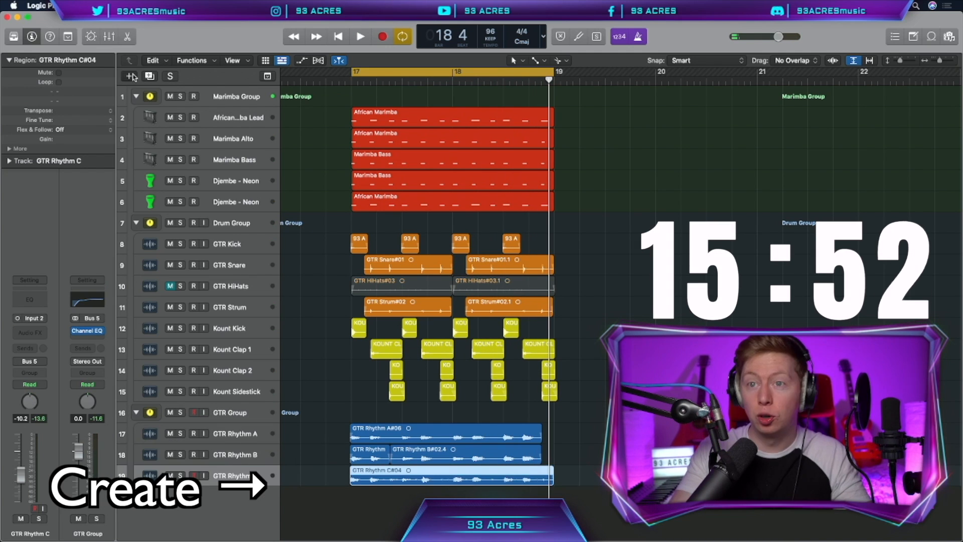
key(alt+super+n)
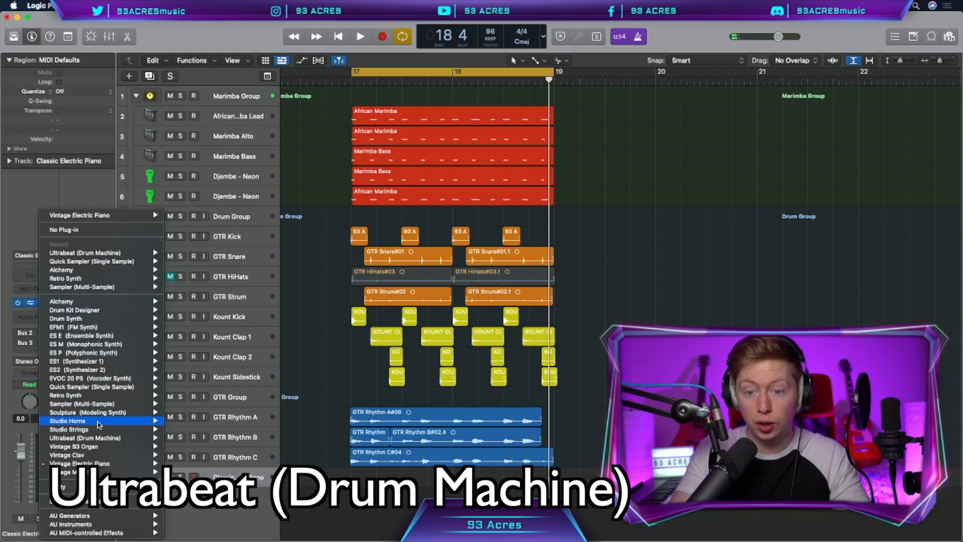
mouse_move(145, 438)
click(183, 438)
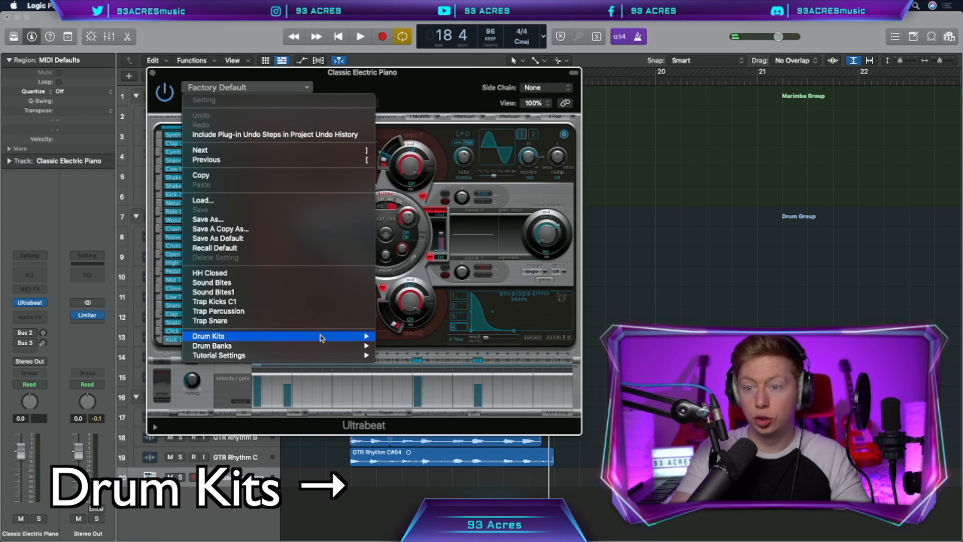
mouse_move(318, 336)
click(417, 60)
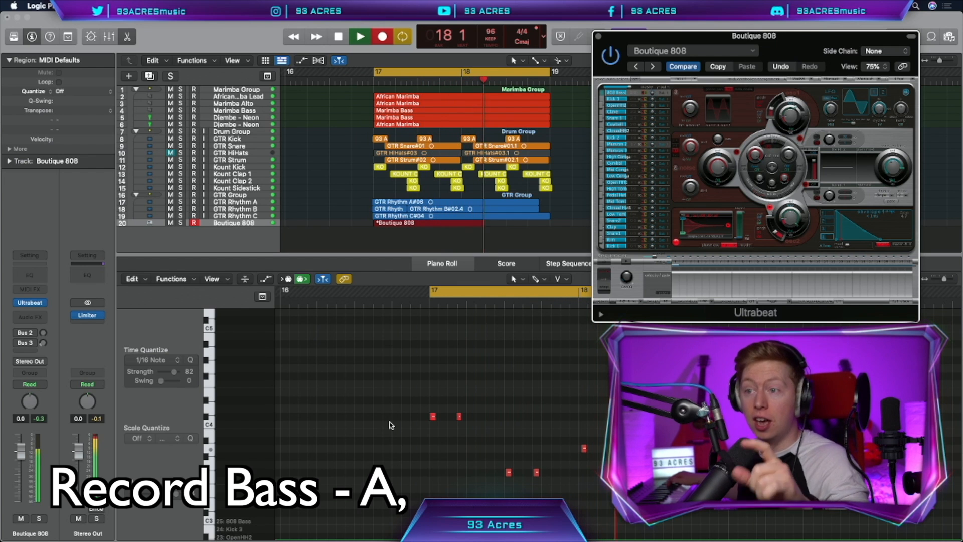
Apply the Fixed Note Length MIDI transform to all recorded Boutique 808 notes, with the length fixed at 0 0 1 0.
click(171, 279)
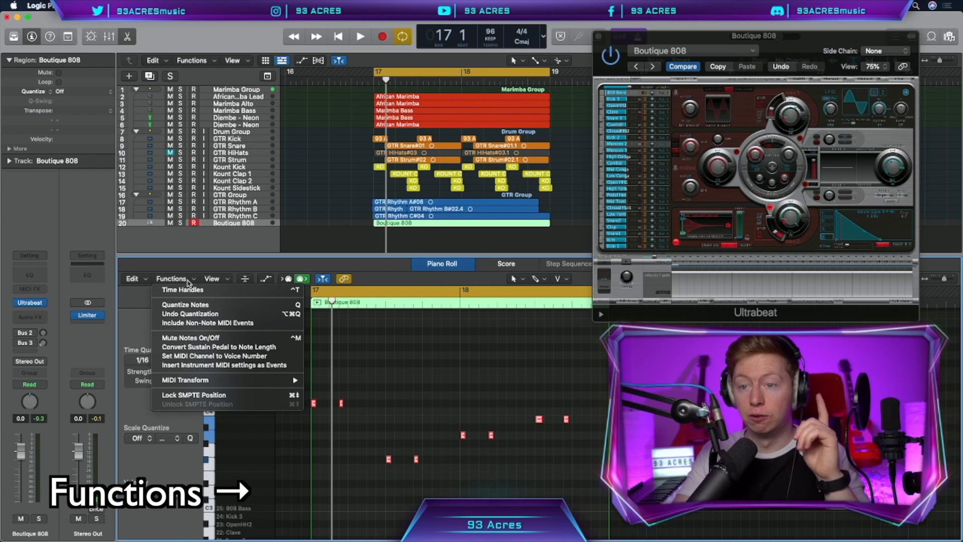
mouse_move(226, 380)
click(332, 499)
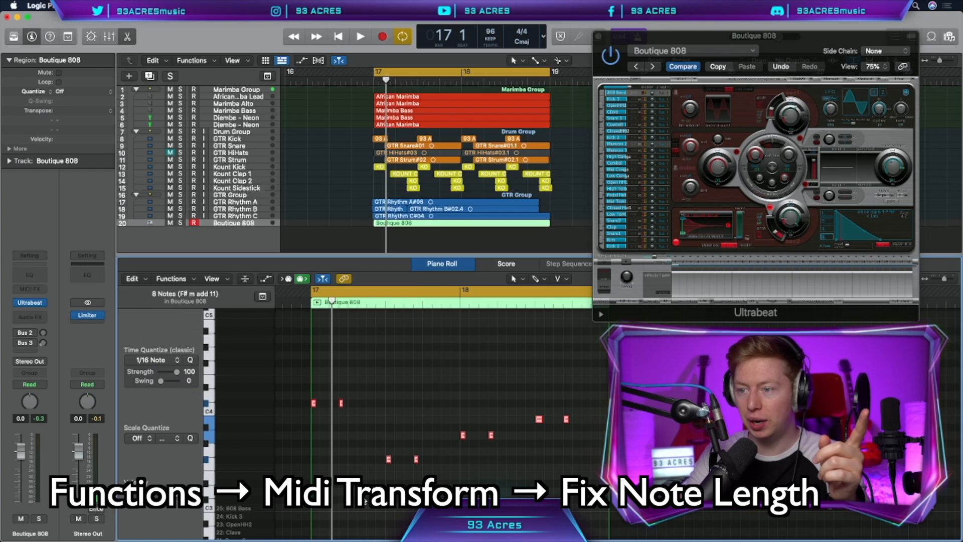
click(306, 66)
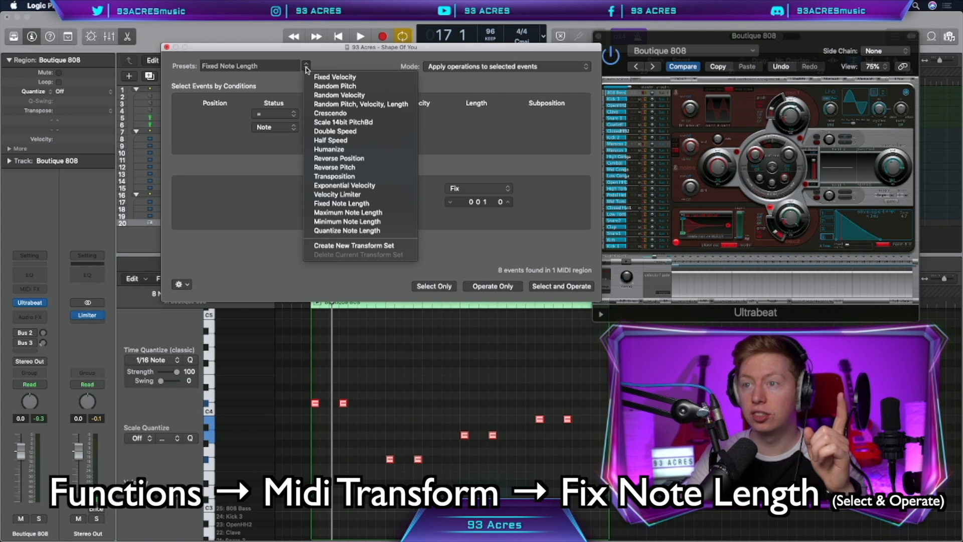
click(346, 170)
click(550, 374)
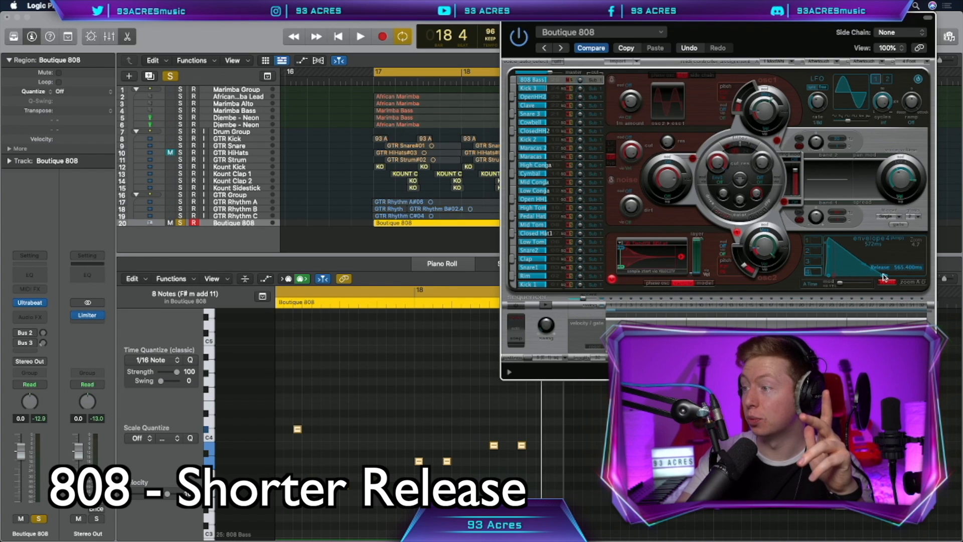
Insert the stereo Kompreskimo compressor on the Boutique 808 track, and audition it soloed and in the full loop.
key(space)
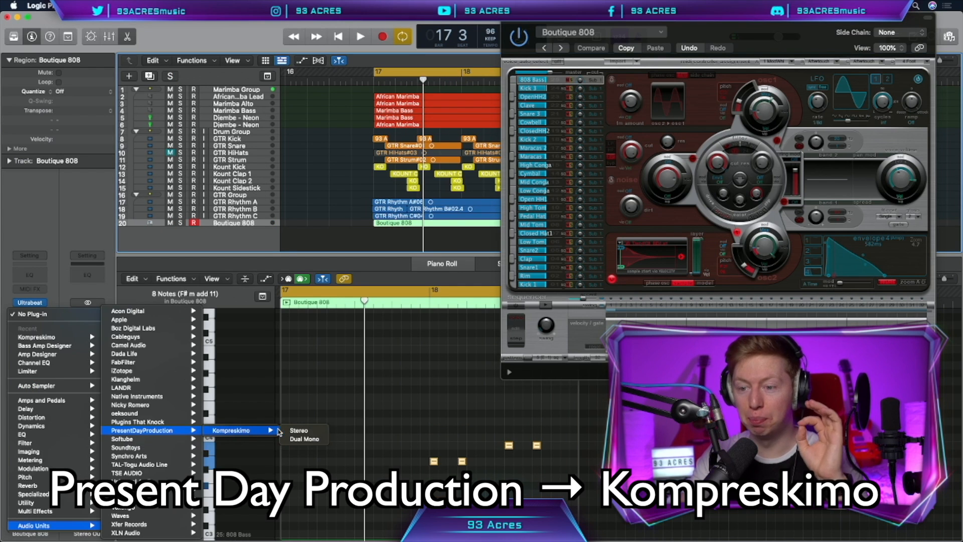
click(296, 430)
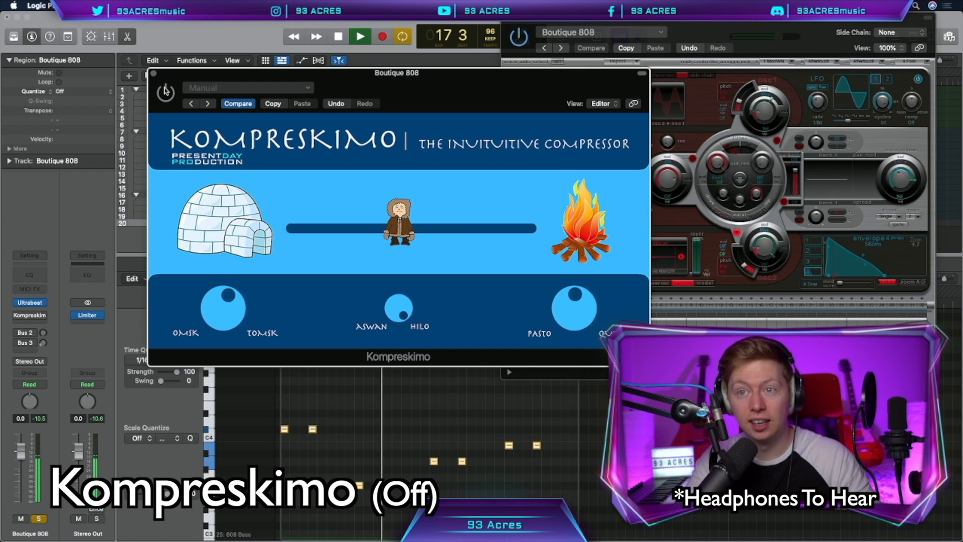
click(165, 91)
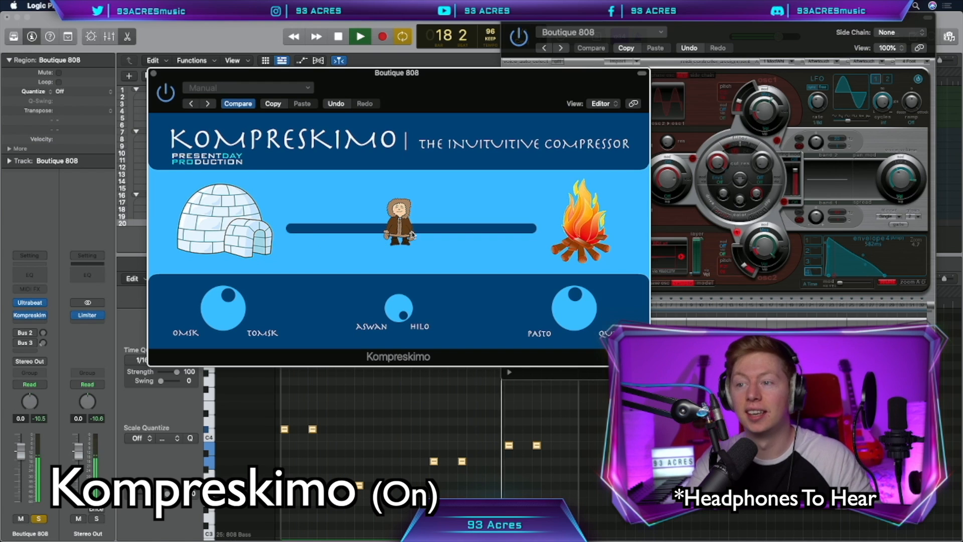
key(space)
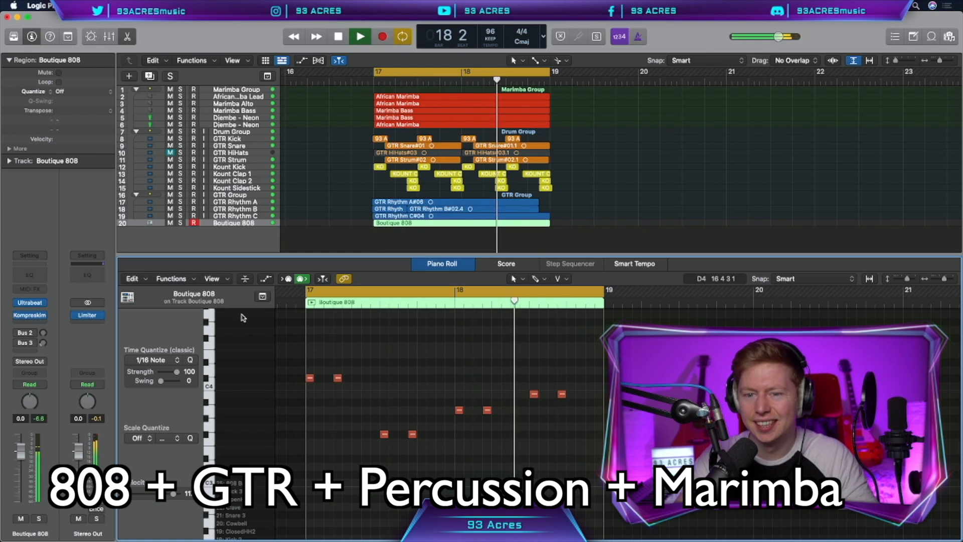
key(space)
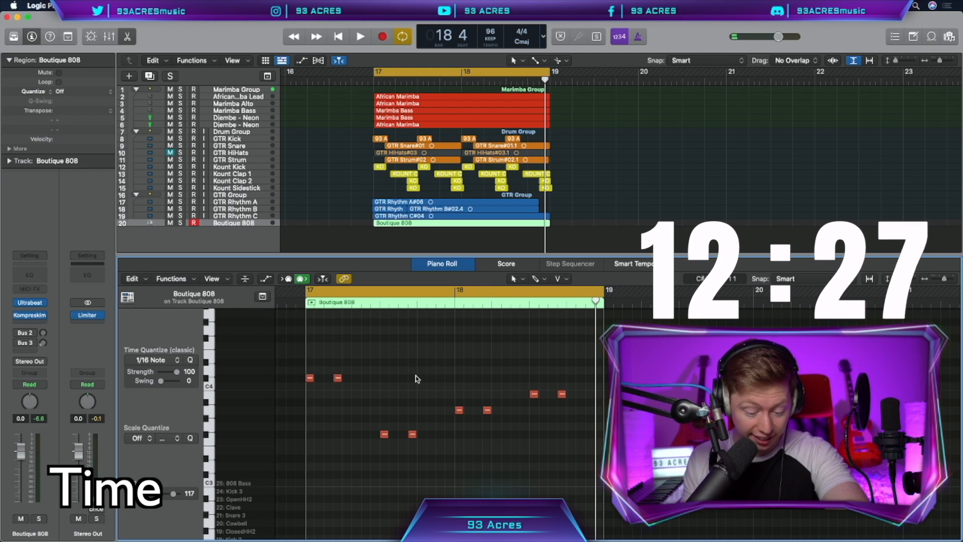
Create a Guitar or Bass track with the Brit and Clean patch and record the electric guitar part.
key(alt+super+n)
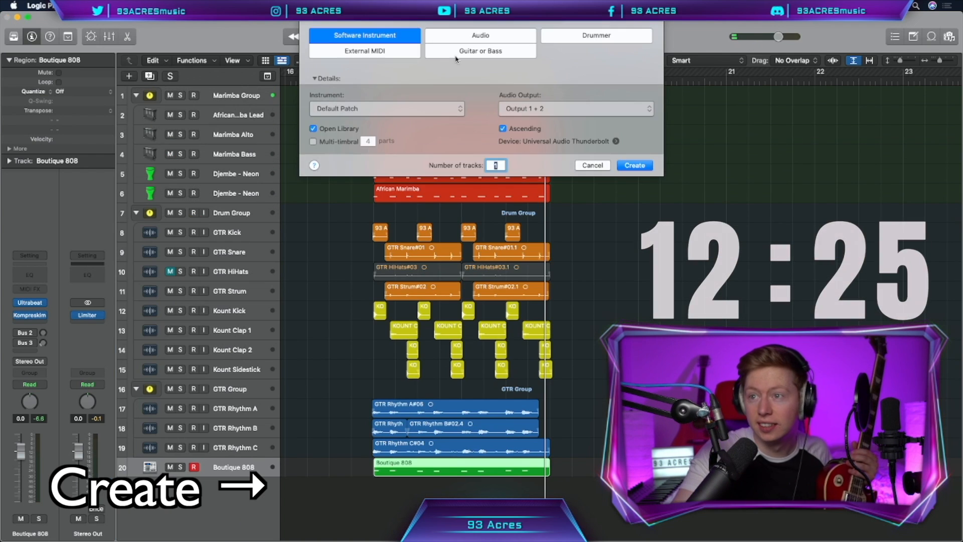
click(477, 50)
click(232, 238)
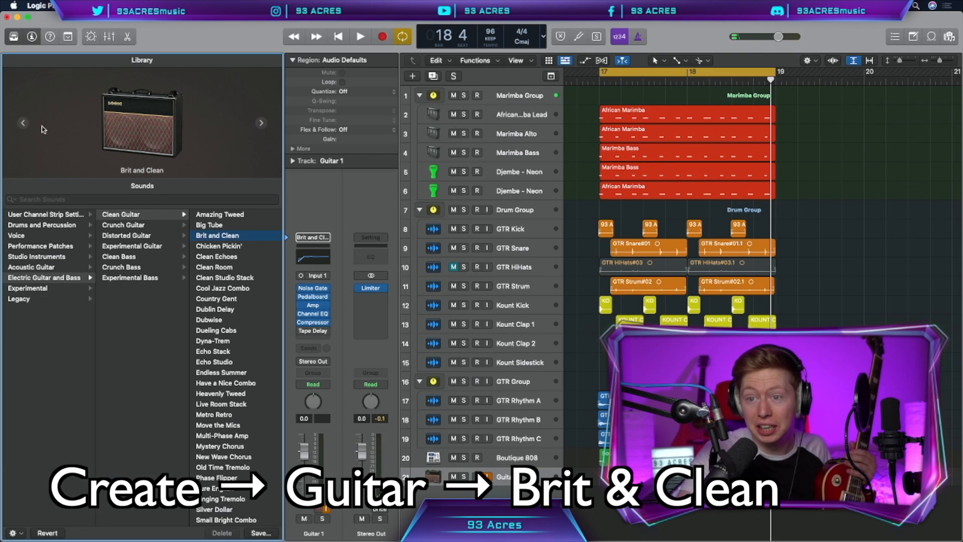
key(r)
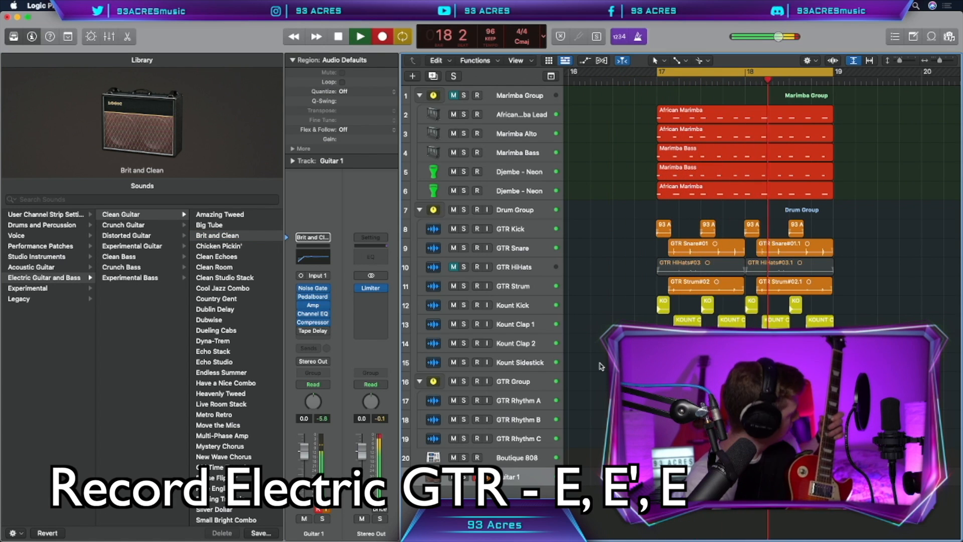
key(space)
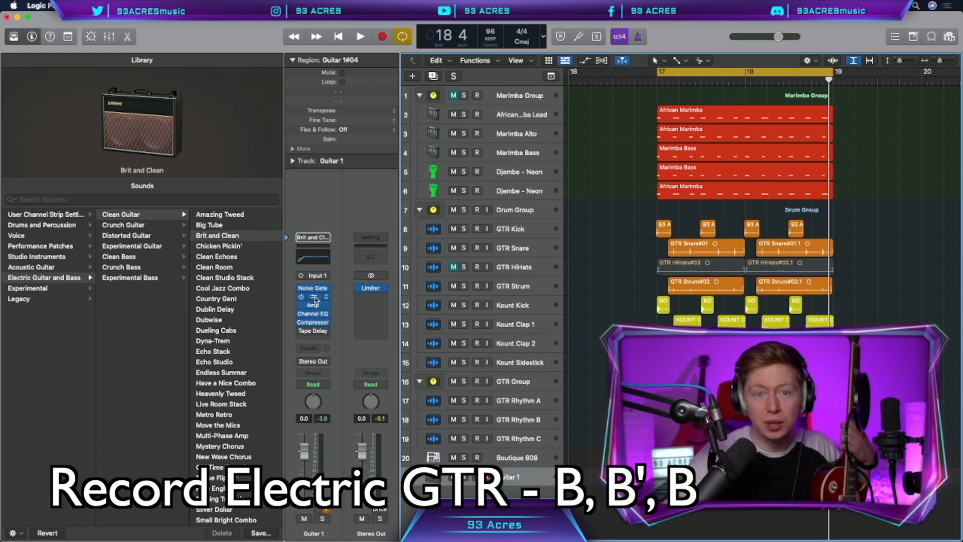
Lower the gain and raise the master on the Guitar 1 track's Amp Designer, and audition the guitar soloed.
click(314, 303)
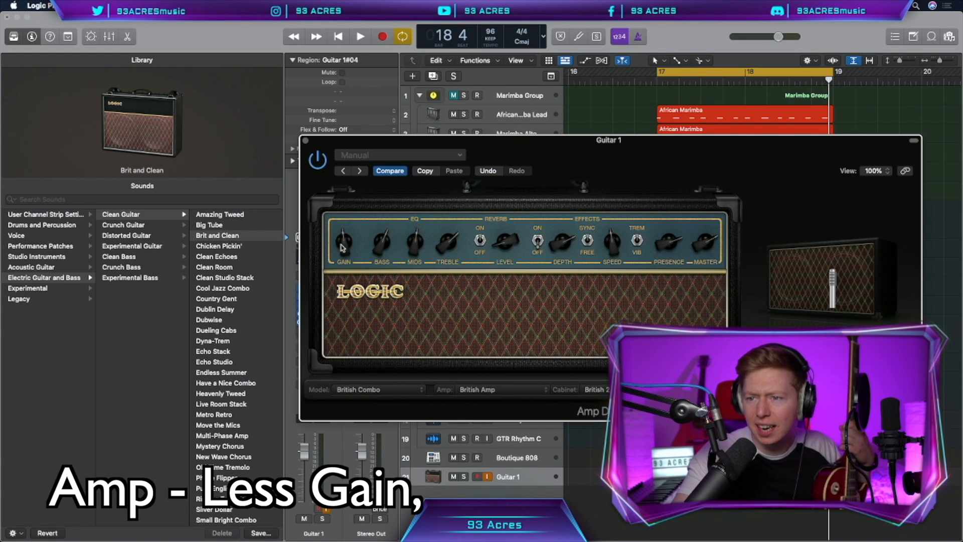
key(s)
key(space)
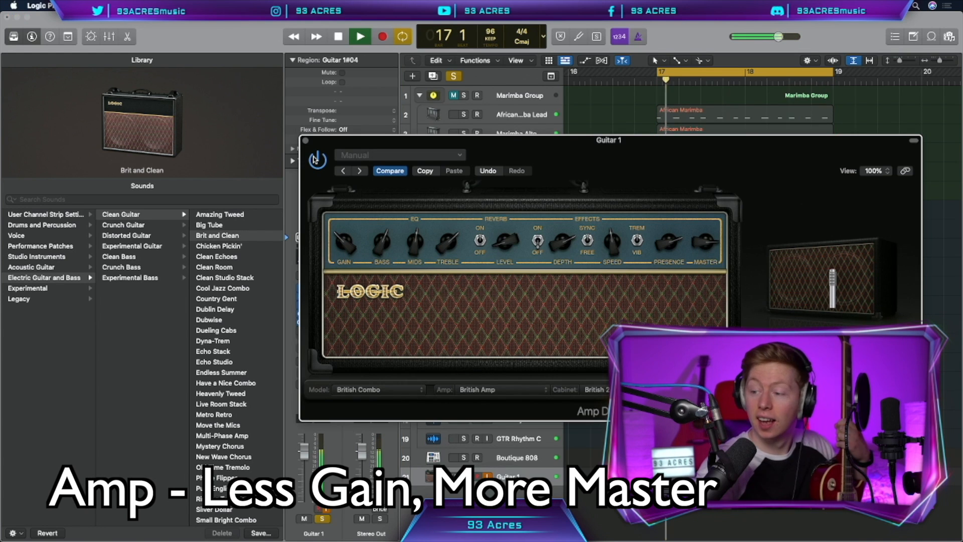
key(space)
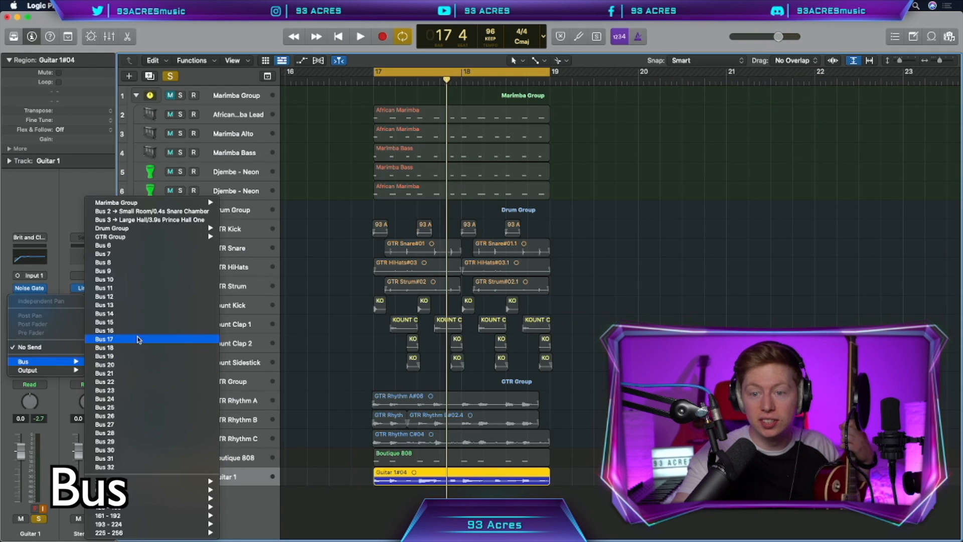
Send Guitar 1 to Bus 10 with a fully wet Space Designer reverb, shorten its length to 768 ms, and audition the mix.
click(136, 339)
click(87, 282)
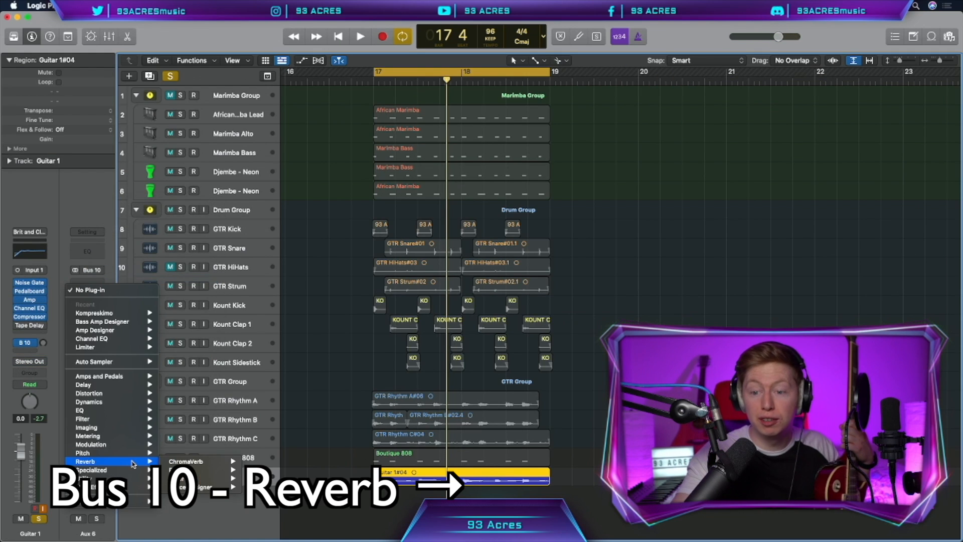
mouse_move(85, 462)
click(201, 487)
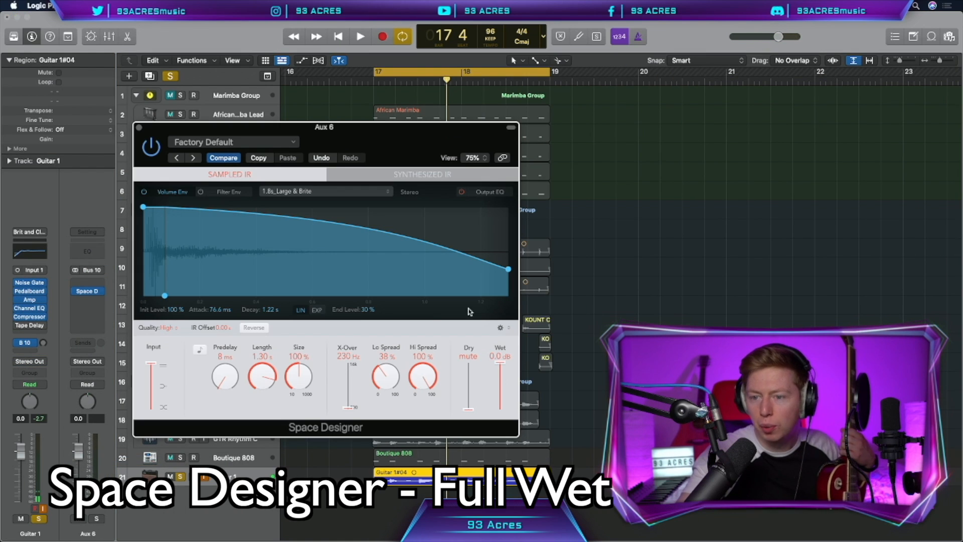
drag(271, 372, 267, 396)
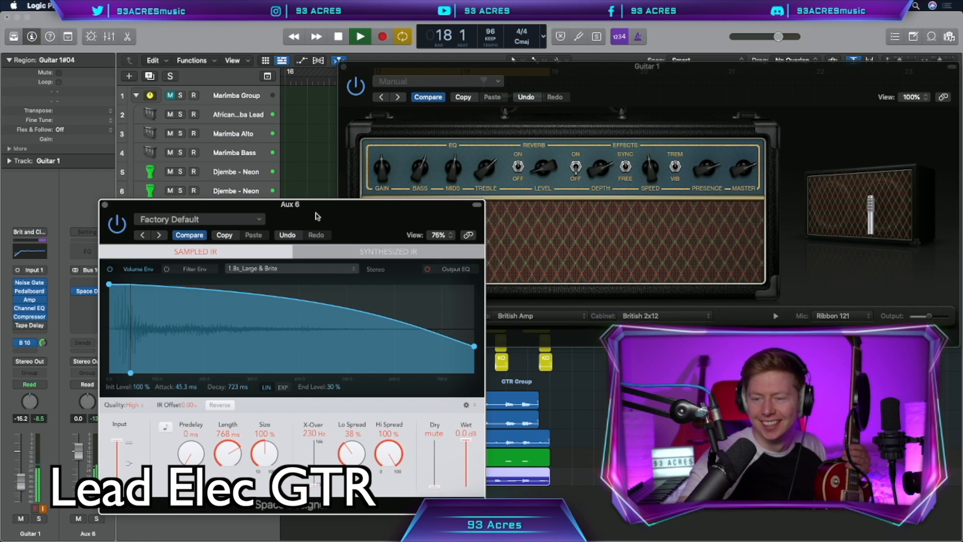
key(space)
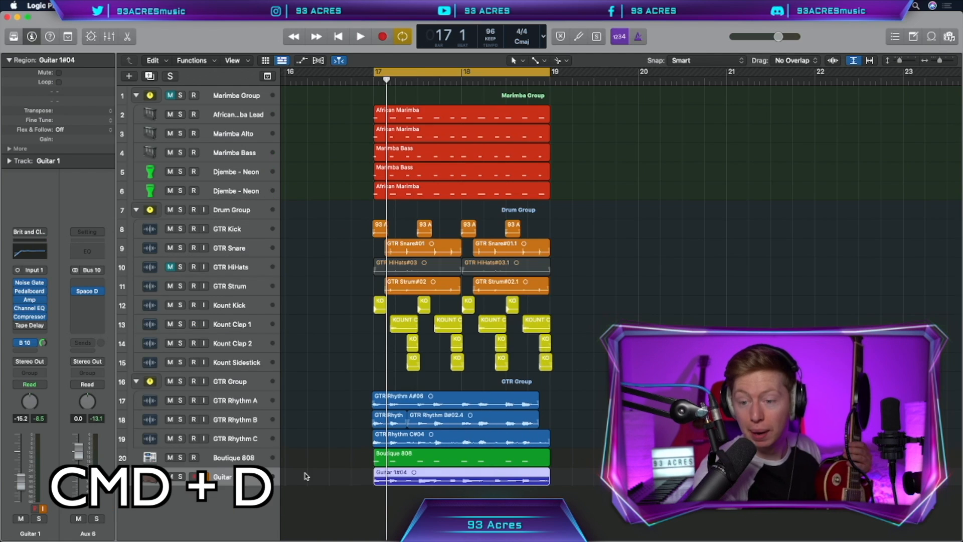
Duplicate the guitar track into two Stereo Pan harmony tracks, panned 13 left and 13 right, and record the second electric guitar part.
key(super+d)
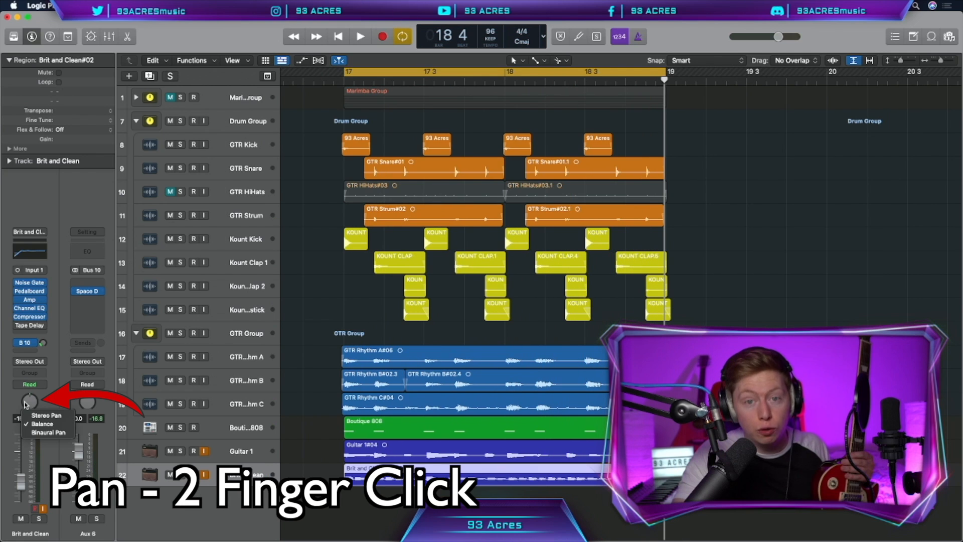
click(44, 415)
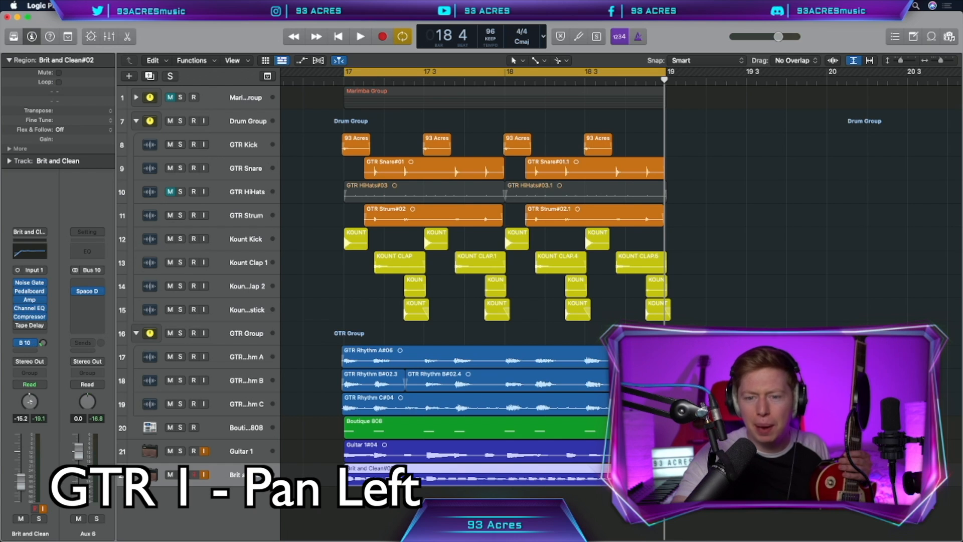
key(super+d)
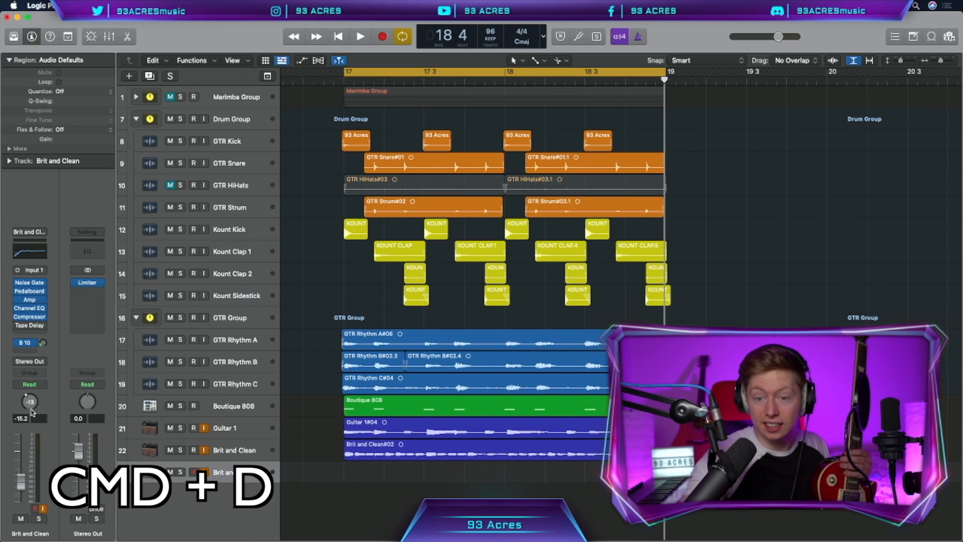
key(r)
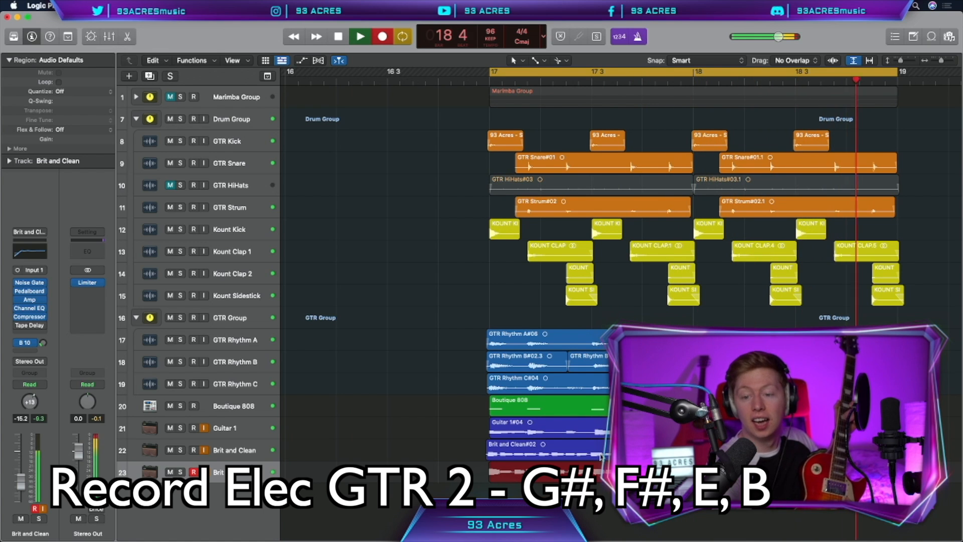
key(space)
Group the two Brit and Clean guitar tracks into a summing stack named GTR Elec Group.
key(shift+super+g)
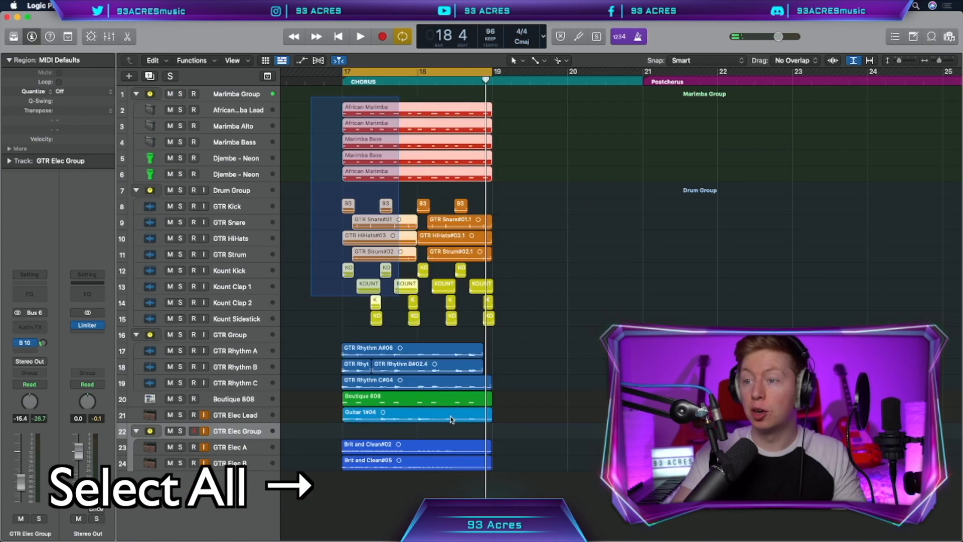
drag(450, 417, 526, 519)
drag(373, 447, 515, 447)
drag(515, 450, 515, 450)
Copy all loop regions to fill the Chorus and Postchorus up to bar 29, and mute the electric guitar regions in the Chorus.
drag(573, 486, 297, 89)
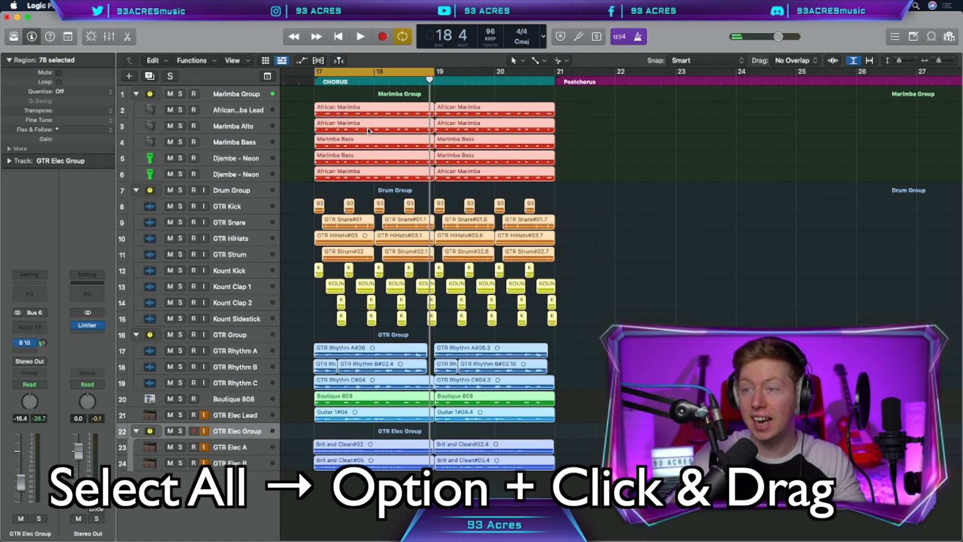
scroll(346, 112, down, 3)
drag(373, 113, 652, 122)
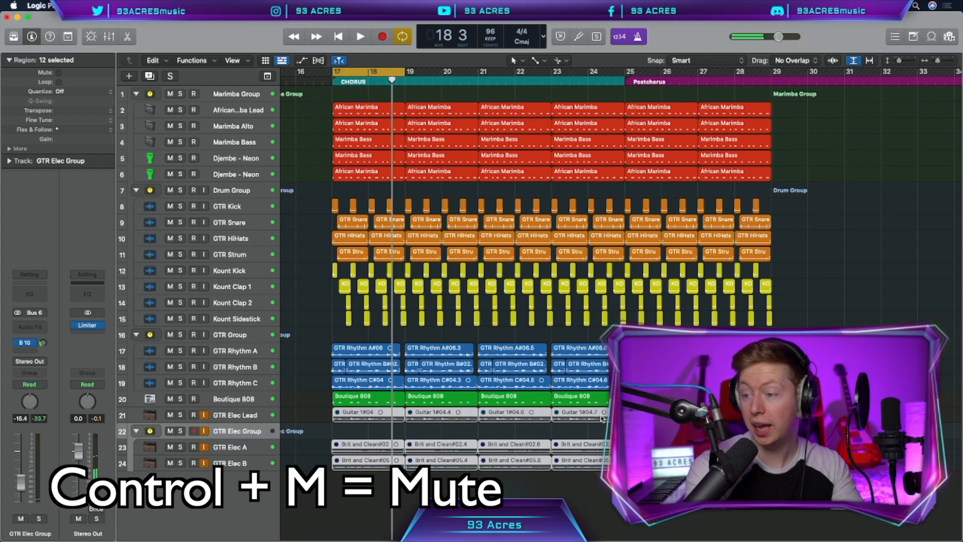
key(ctrl+m)
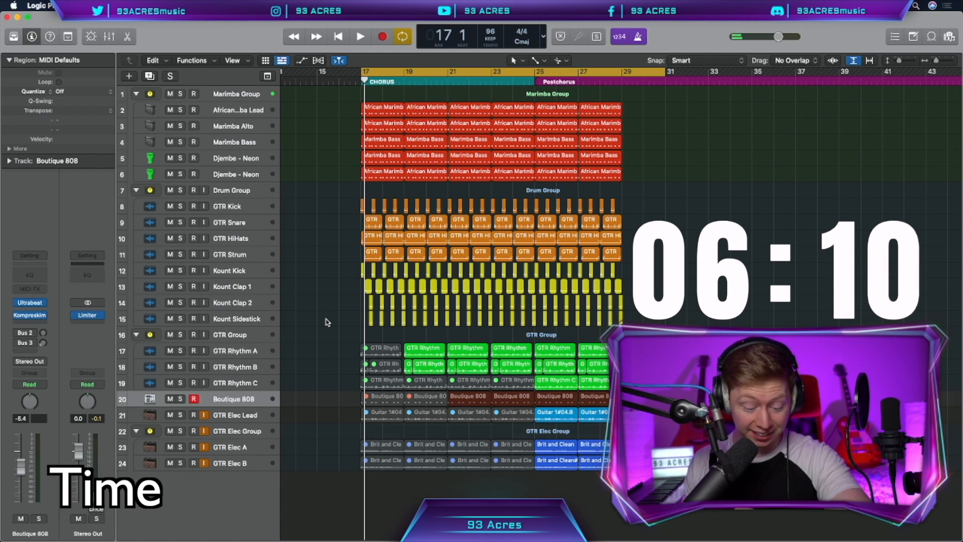
Create an audio track for backing vocals and record BV A at the Postchorus.
key(super+alt+n)
click(481, 35)
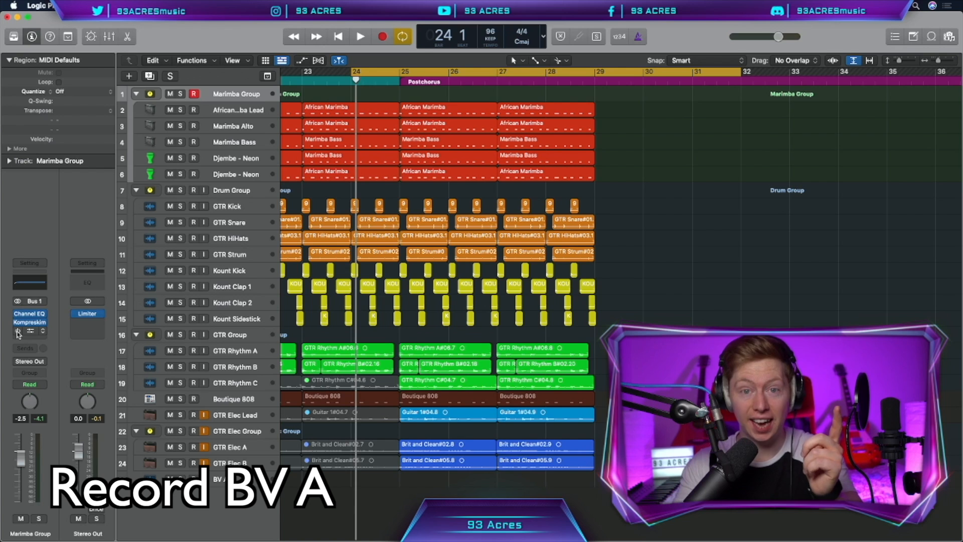
key(r)
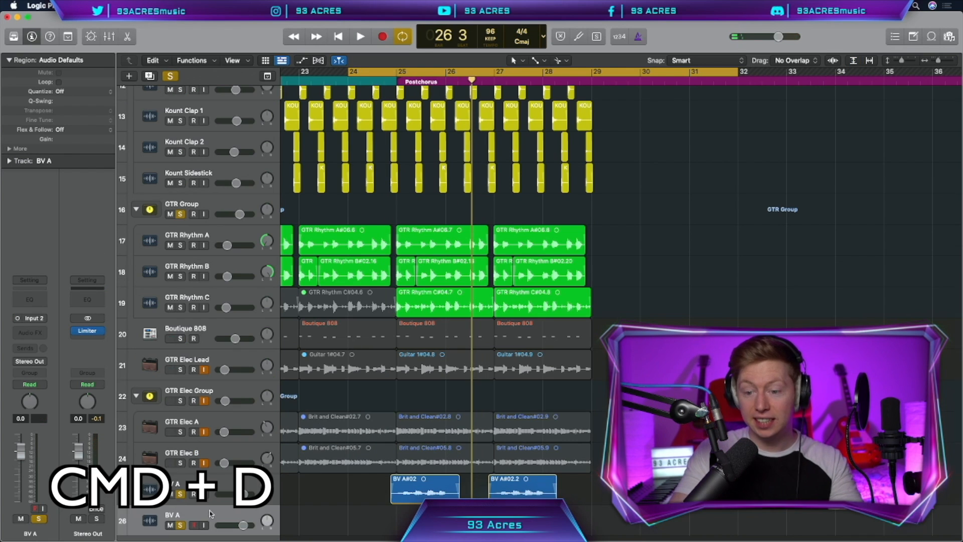
Name the next backing vocal track BV B and record it, and duplicate it to record BV C.
text(BV B)
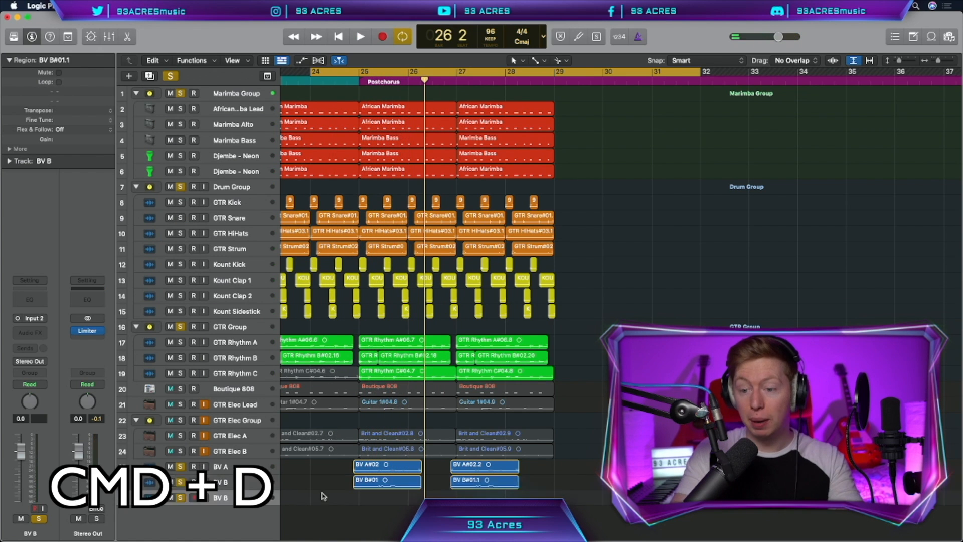
key(super+d)
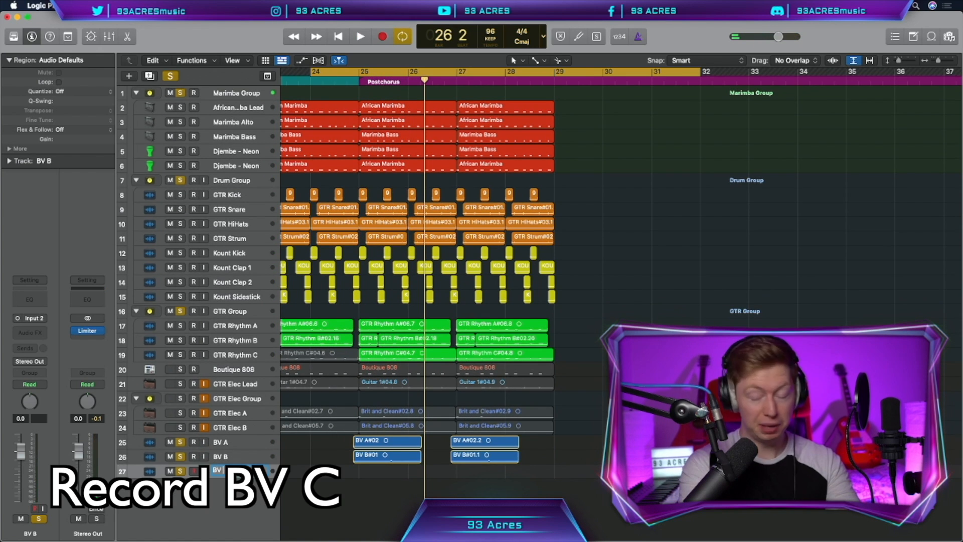
key(r)
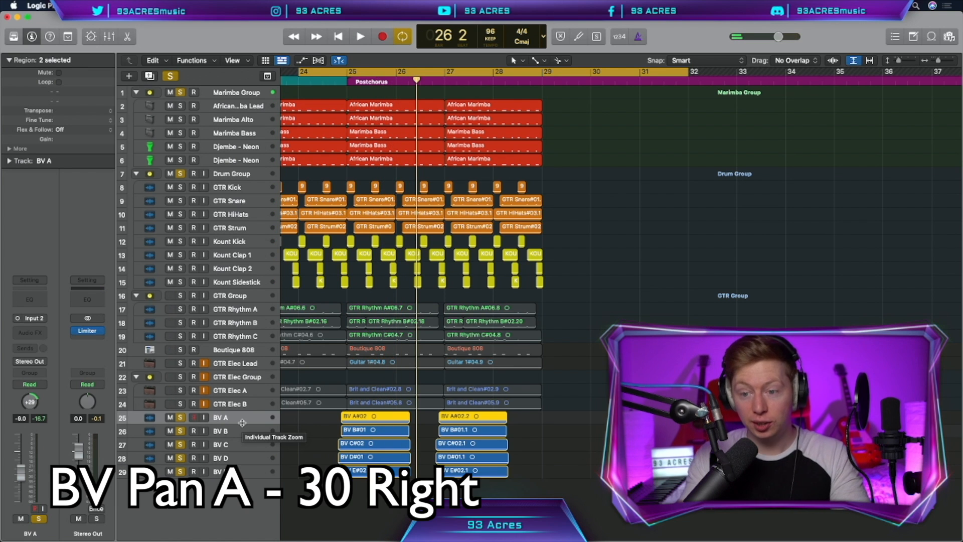
Pan the backing vocal tracks down to BV E, with BV D 10 right and BV E 11 left, and audition them together.
key(Down)
key(Down)
key(Down)
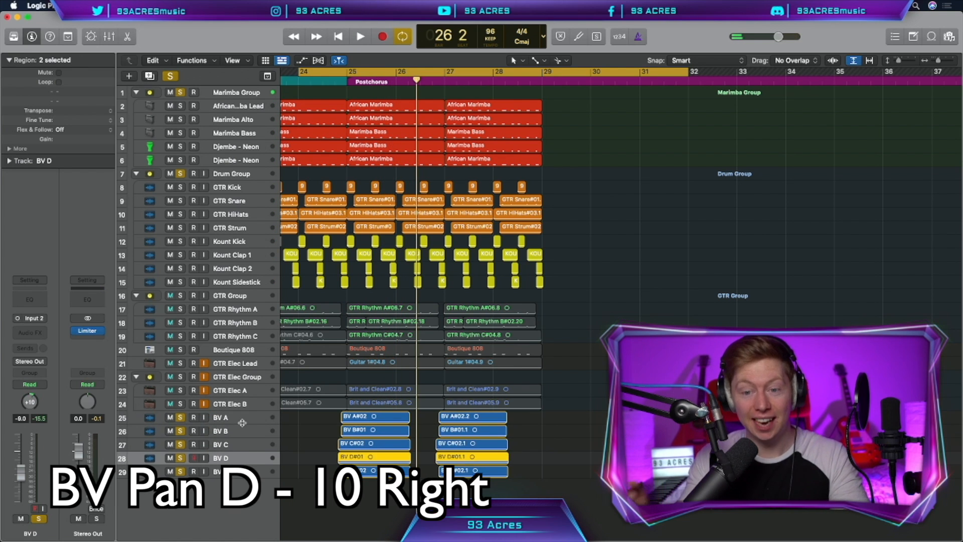
key(Down)
key(shift+Return)
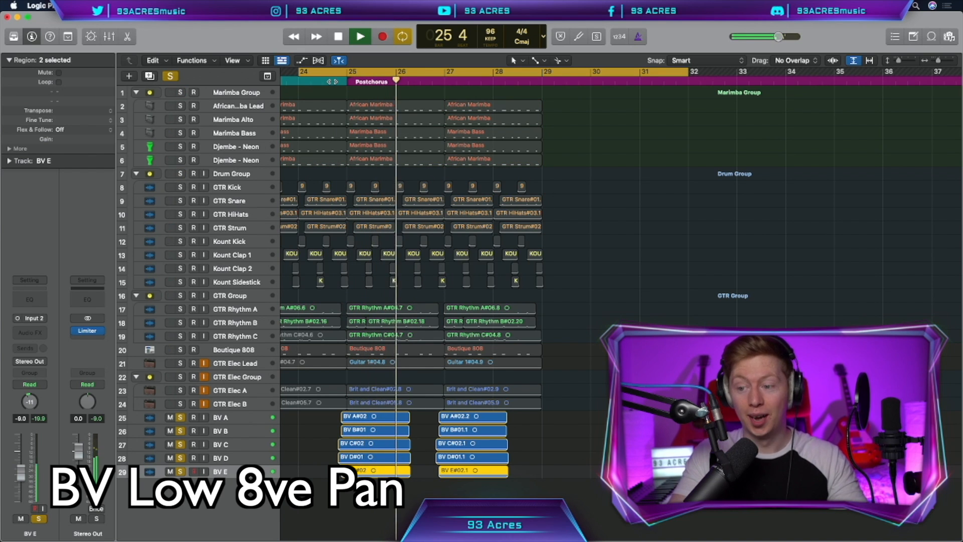
key(space)
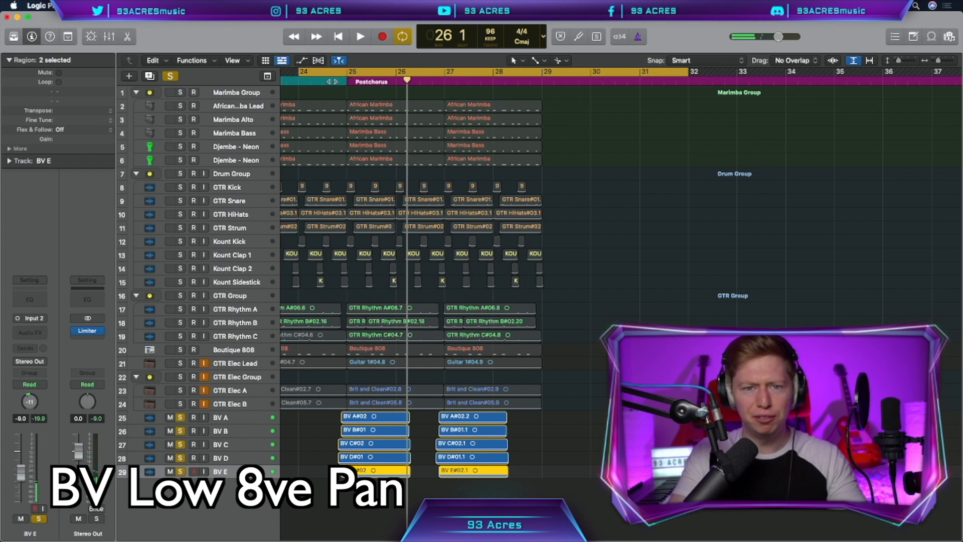
Color the BV A to BV E regions purple.
key(alt+c)
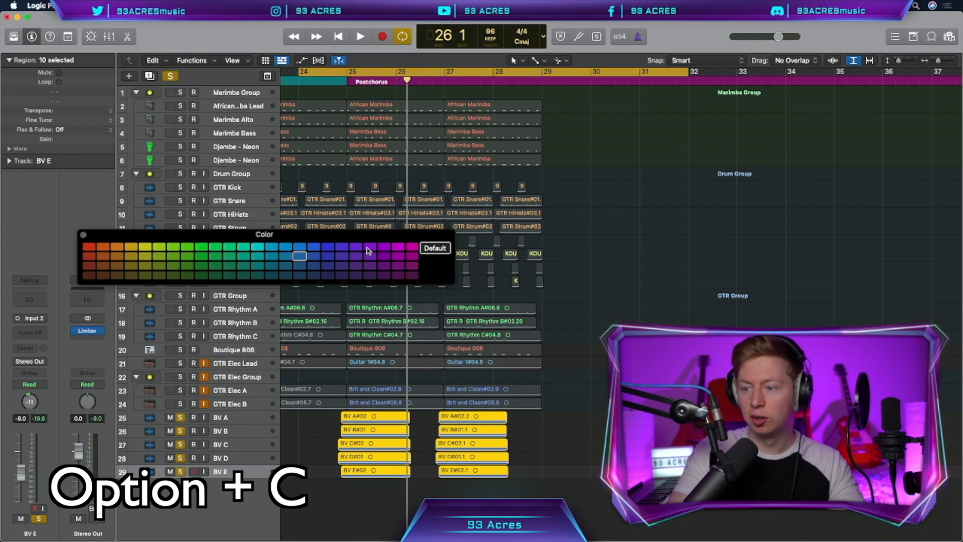
click(368, 251)
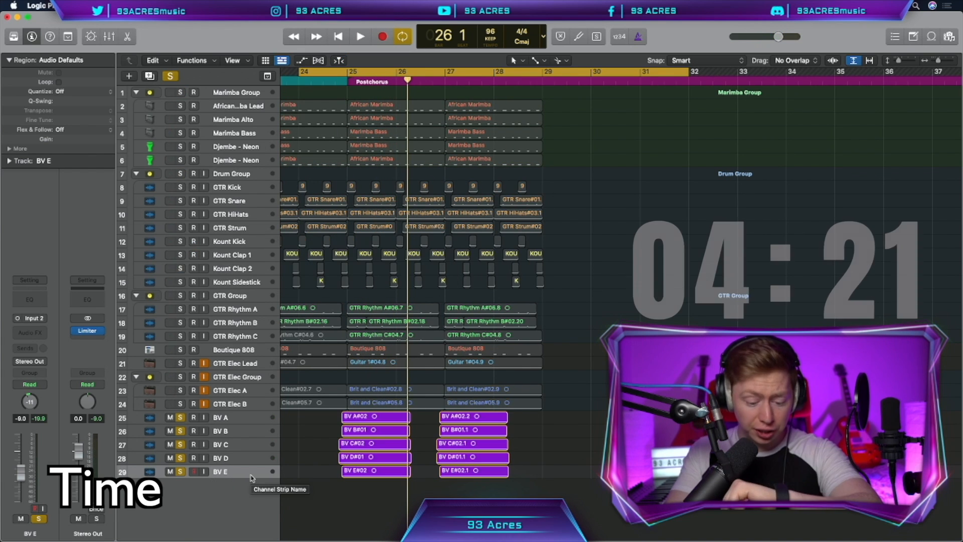
Record the BV F backing vocal at the Postchorus and adjust the track's pan.
key(r)
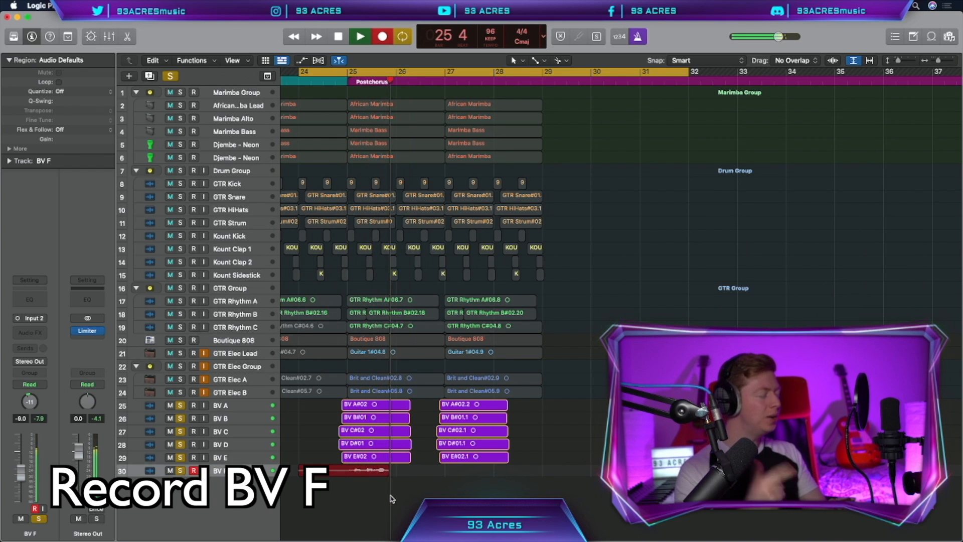
key(space)
drag(29, 402, 30, 406)
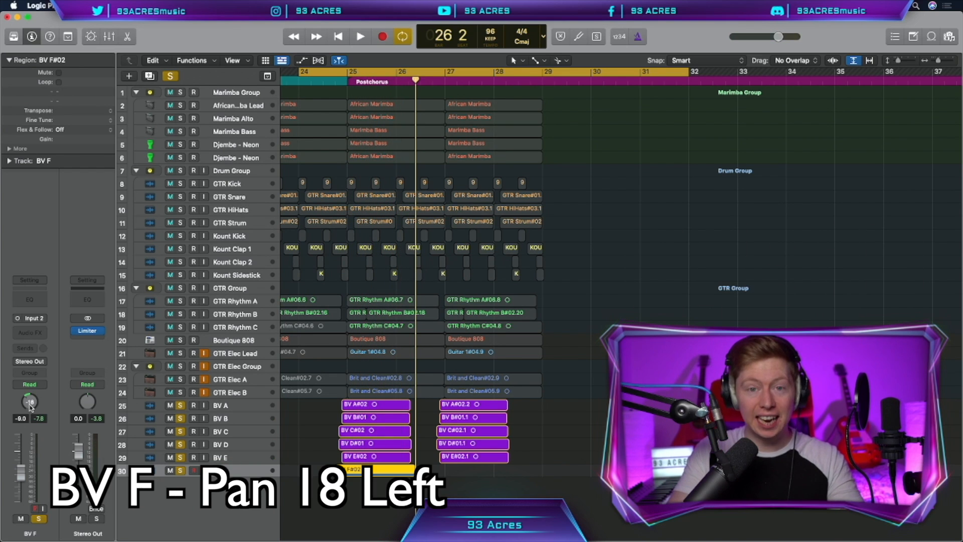
Duplicate the backing vocal track for further layers, pan BV I 45 left, and record the parts up to BV K.
key(super+d)
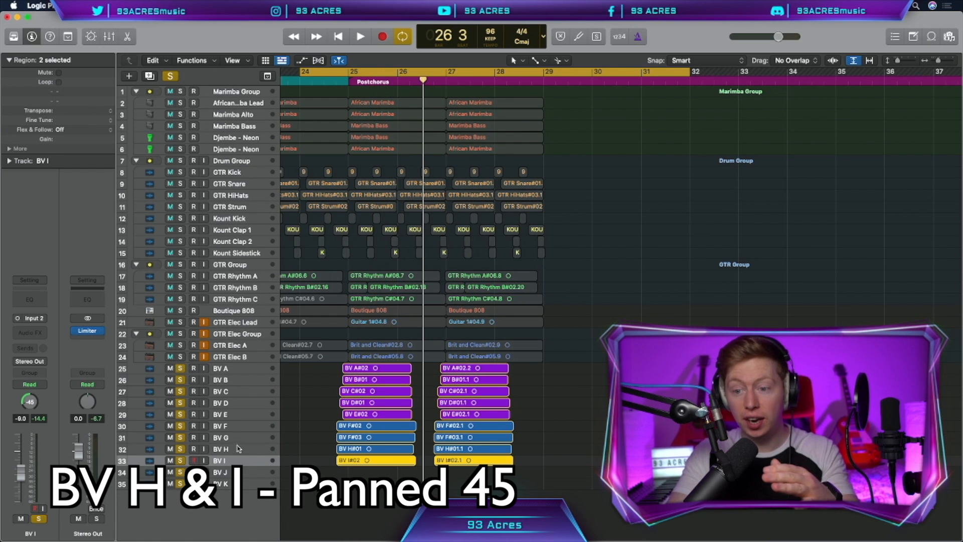
click(261, 473)
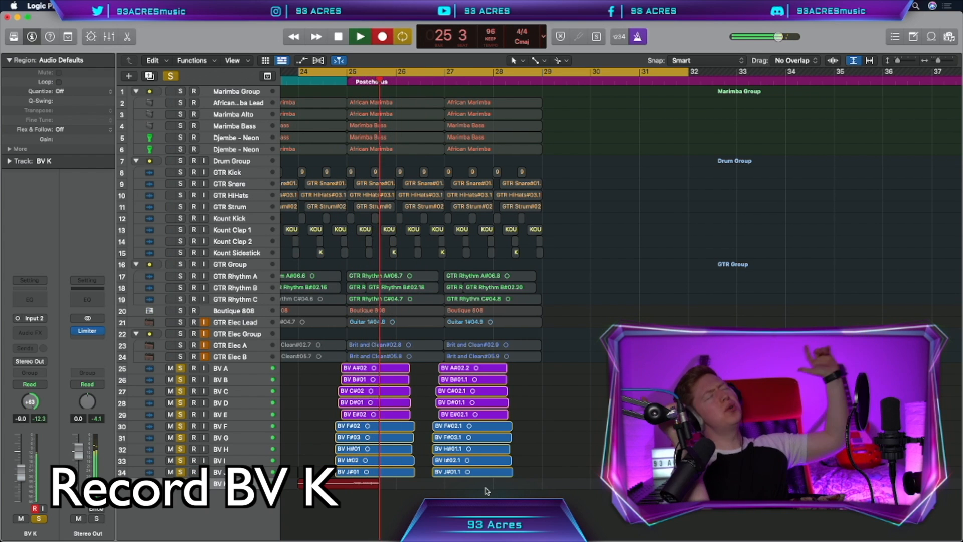
key(space)
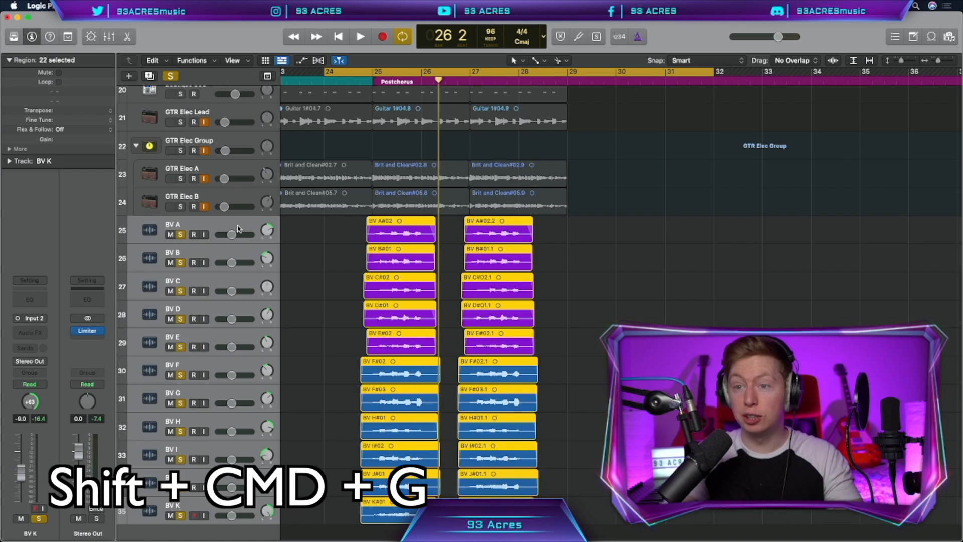
Group the BV A to BV K tracks into a BV Group summing stack, and add reverb sends to Bus 10 and Bus 11.
key(shift+super+g)
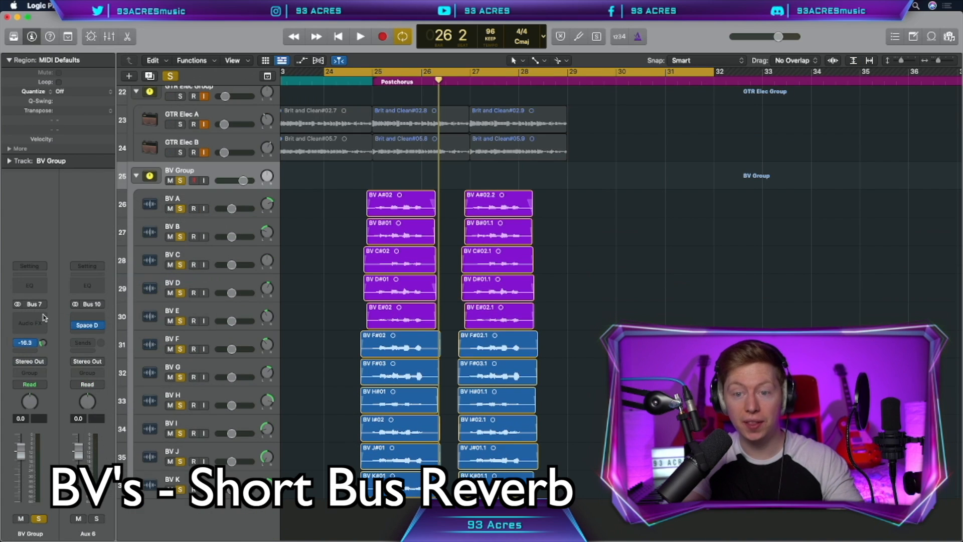
click(44, 317)
click(134, 295)
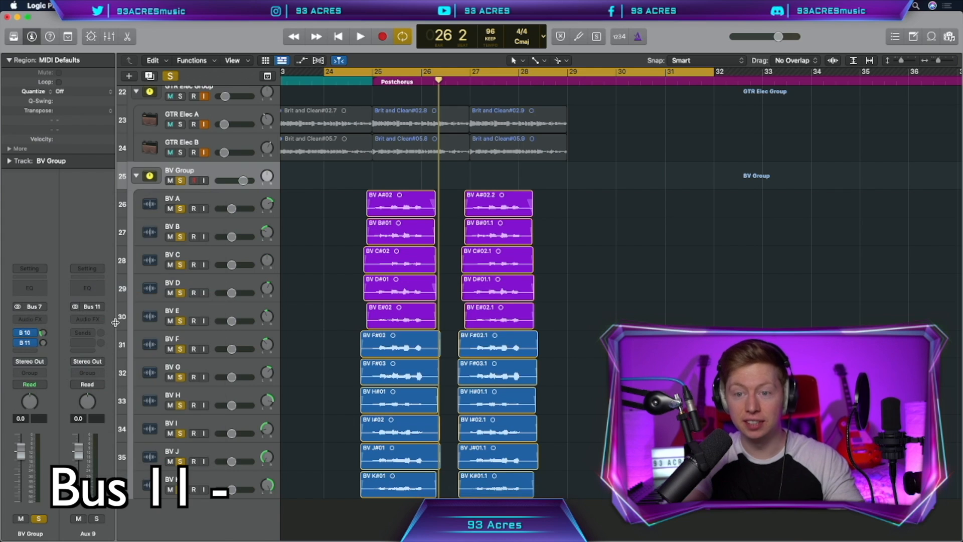
drag(852, 259, 857, 260)
drag(876, 260, 877, 259)
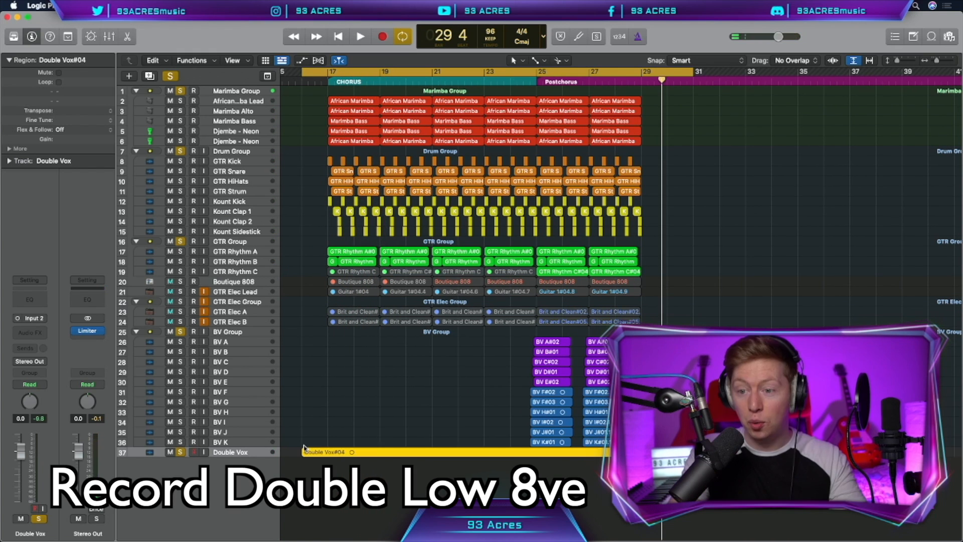
Duplicate the double vocal track as Double Vox High and record the high double across the Chorus and Postchorus.
key(super+d)
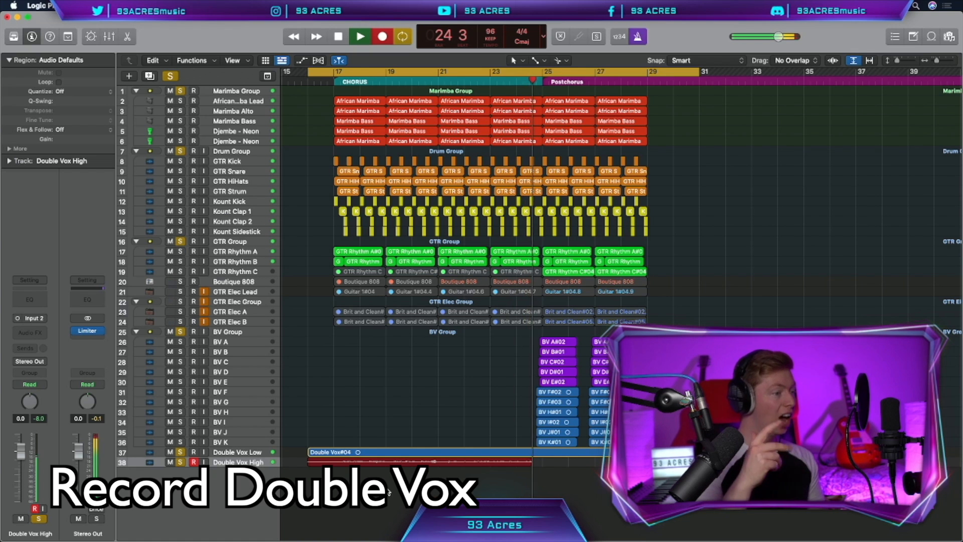
key(space)
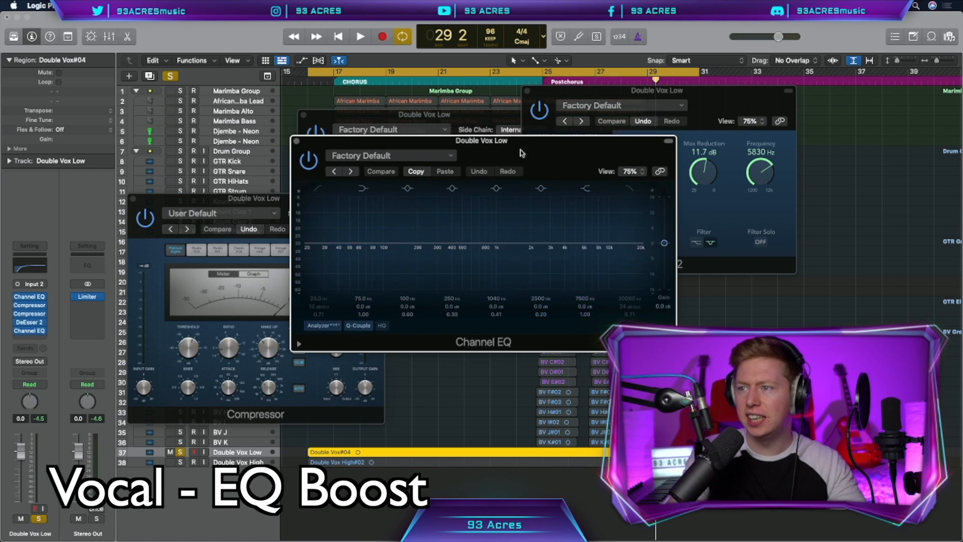
Boost Double Vox Low by 3.2 dB at 6000 Hz in a second Channel EQ, and send the track to reverb Buses 10 and 11.
drag(527, 150, 436, 267)
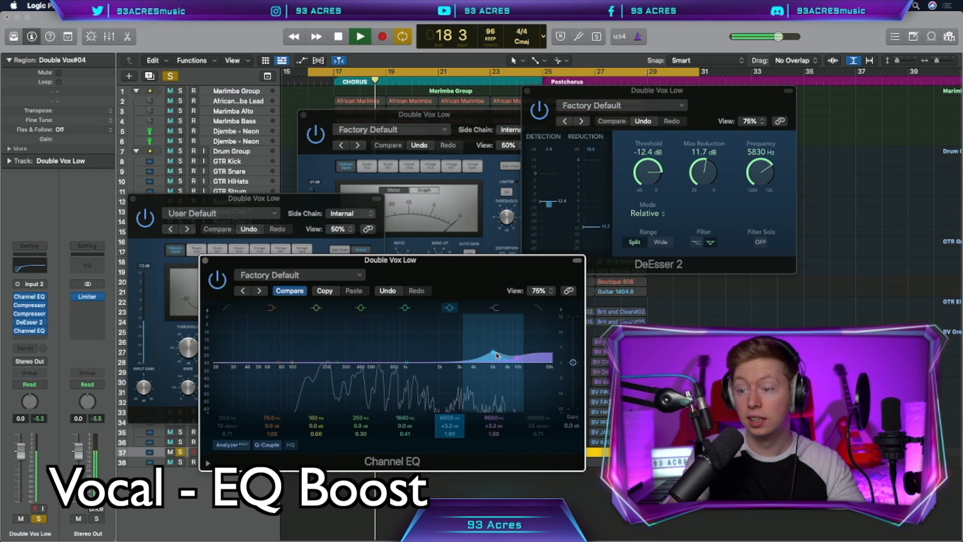
key(space)
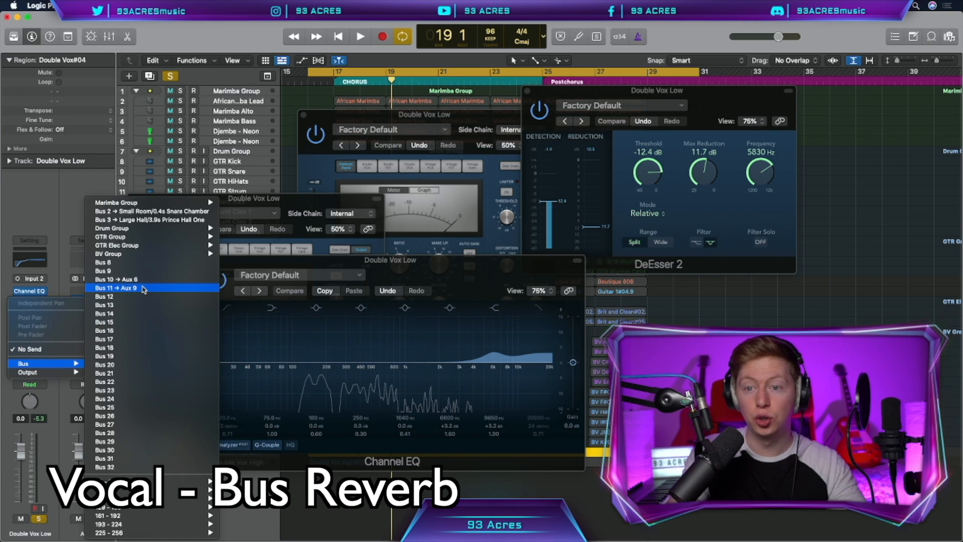
click(150, 289)
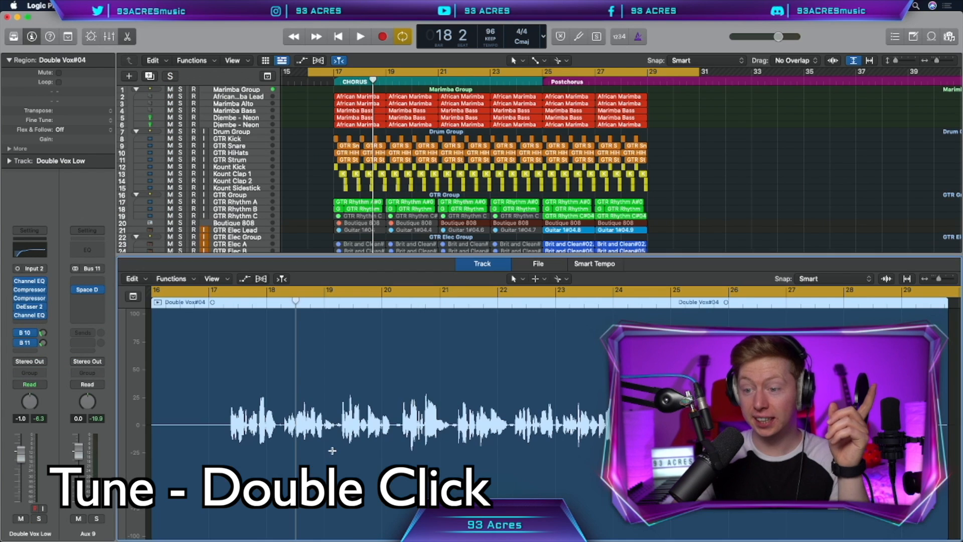
Turn on Flex for the Double Vox Low track in the Track editor and set its mode to Flex Pitch.
click(262, 278)
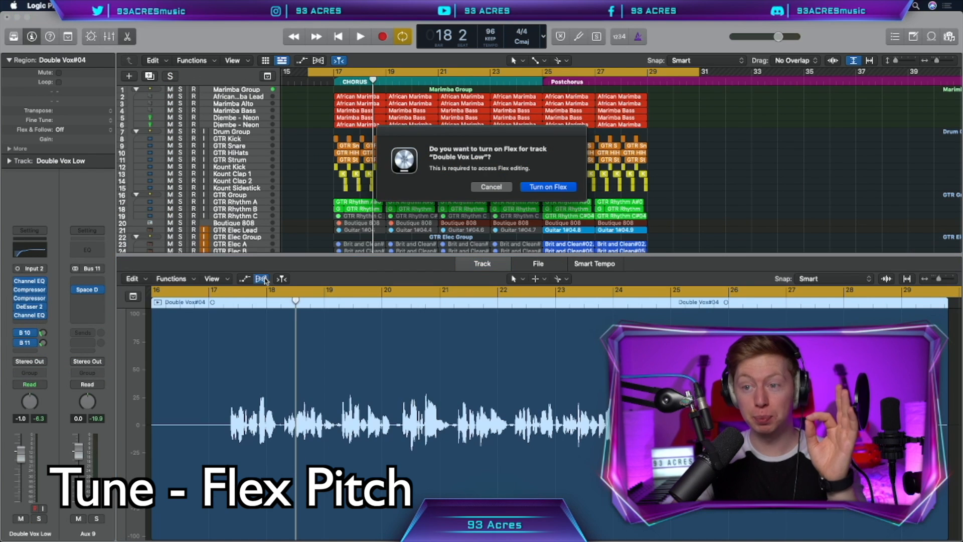
click(548, 190)
click(326, 279)
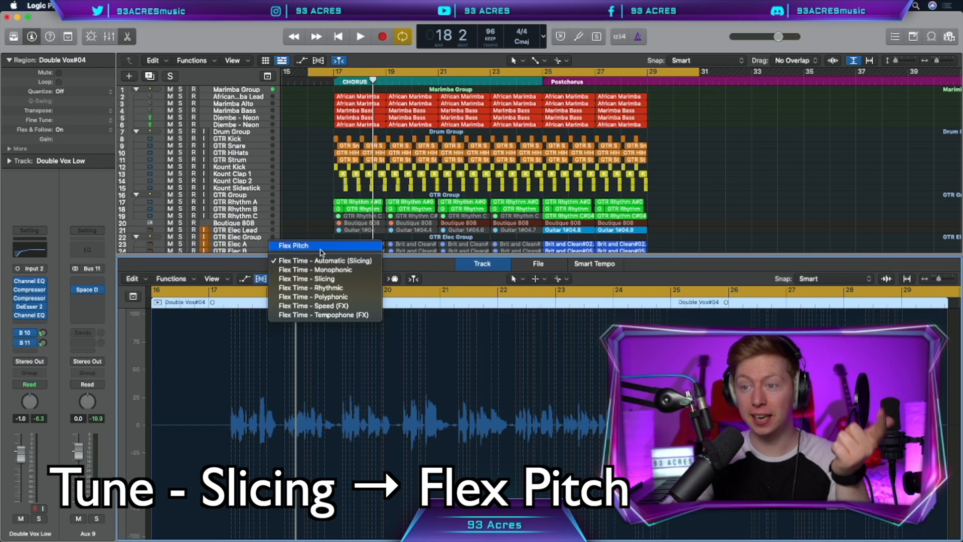
click(321, 246)
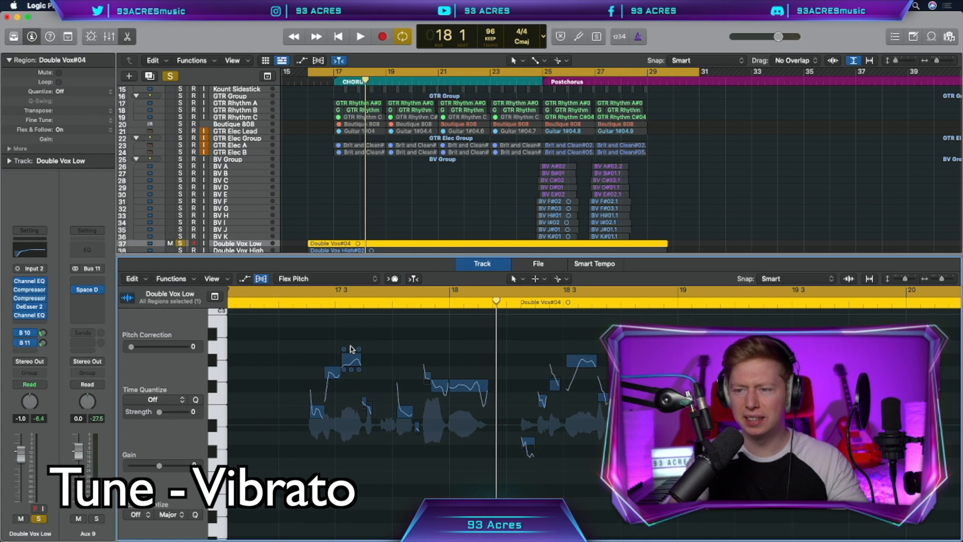
Adjust the vibrato of the short high note just after 17.3 in the Double Vox Low region.
click(351, 359)
drag(349, 339, 351, 322)
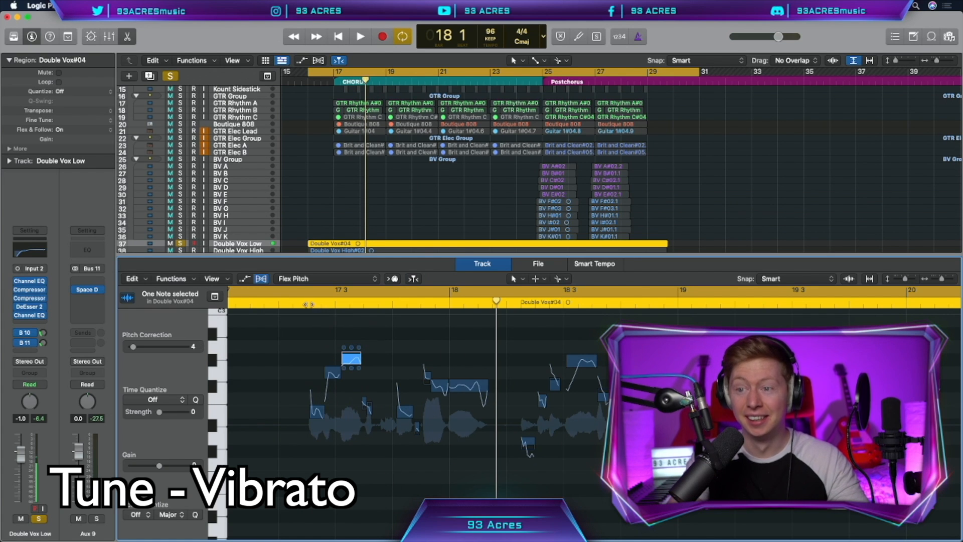